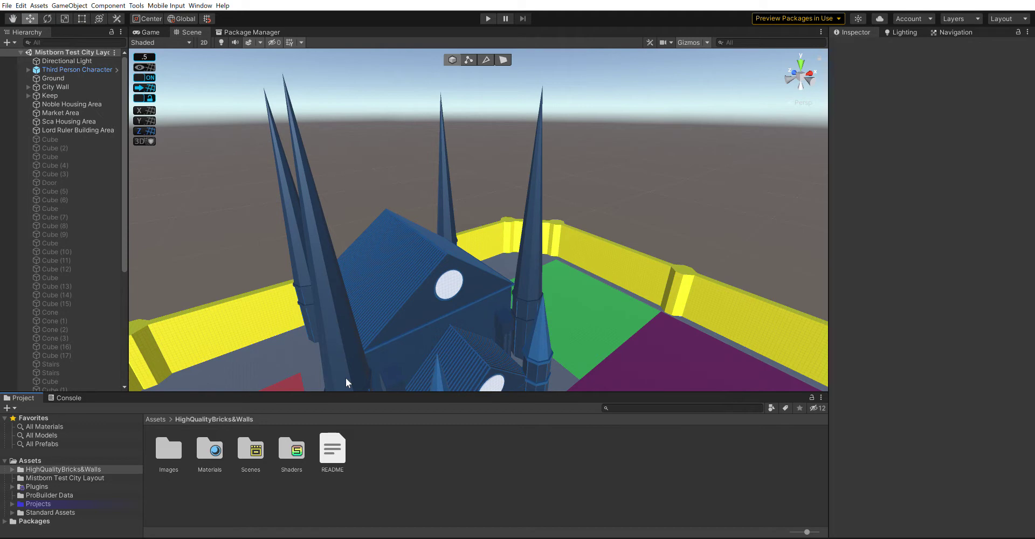
# Examine the keep's roof, spires, gables and side windows from several angles around the building.
pyautogui.moveTo(467, 288); pyautogui.dragTo(506, 214)
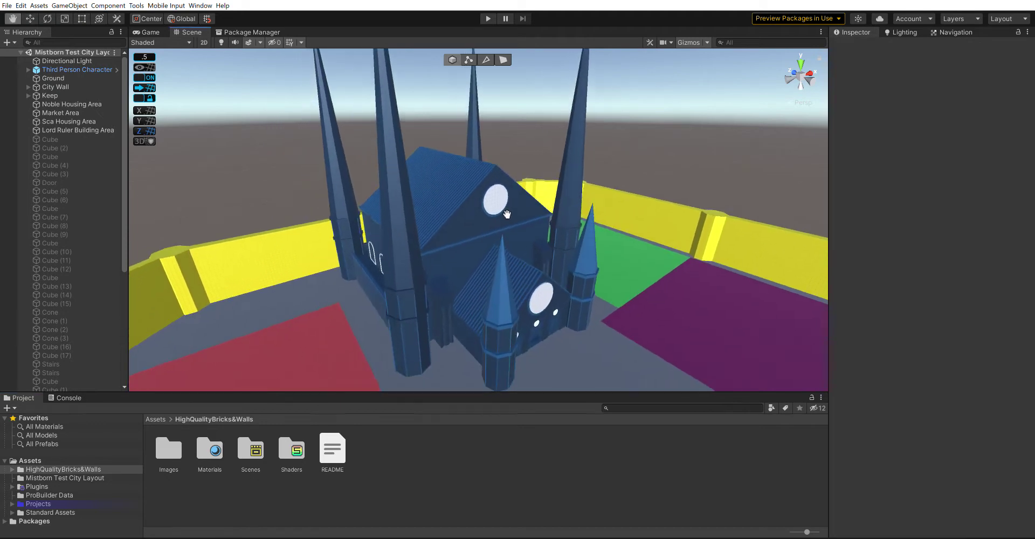
pyautogui.moveTo(555, 237); pyautogui.dragTo(500, 246, button='right')
pyautogui.moveTo(588, 263); pyautogui.dragTo(536, 262, button='right')
pyautogui.moveTo(536, 262); pyautogui.dragTo(474, 239, button='middle')
pyautogui.moveTo(536, 269); pyautogui.dragTo(411, 236, button='right')
pyautogui.moveTo(555, 267); pyautogui.dragTo(387, 203, button='middle')
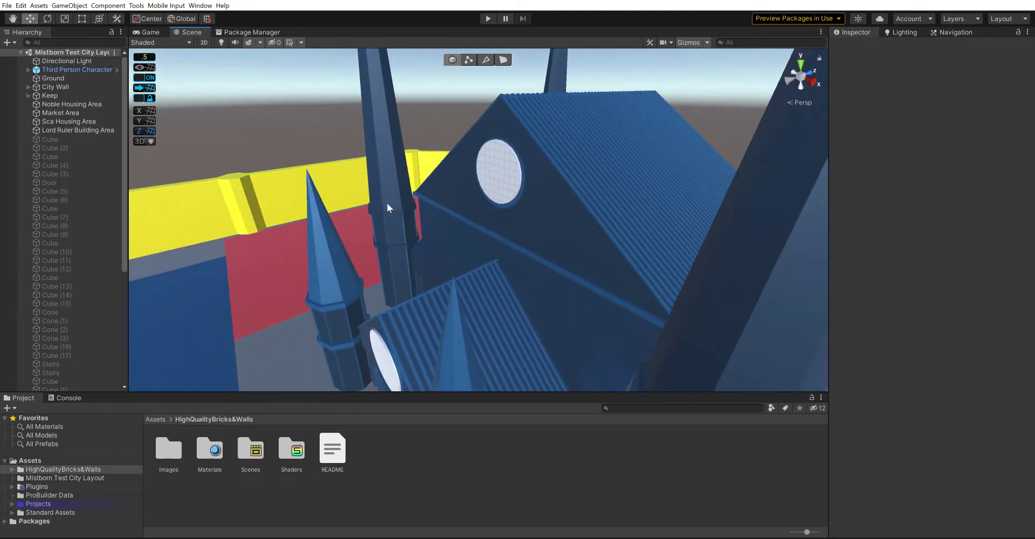
pyautogui.moveTo(518, 263); pyautogui.dragTo(497, 217, button='right')
pyautogui.moveTo(566, 243); pyautogui.dragTo(367, 192, button='middle')
pyautogui.scroll(-3, 432, 242)
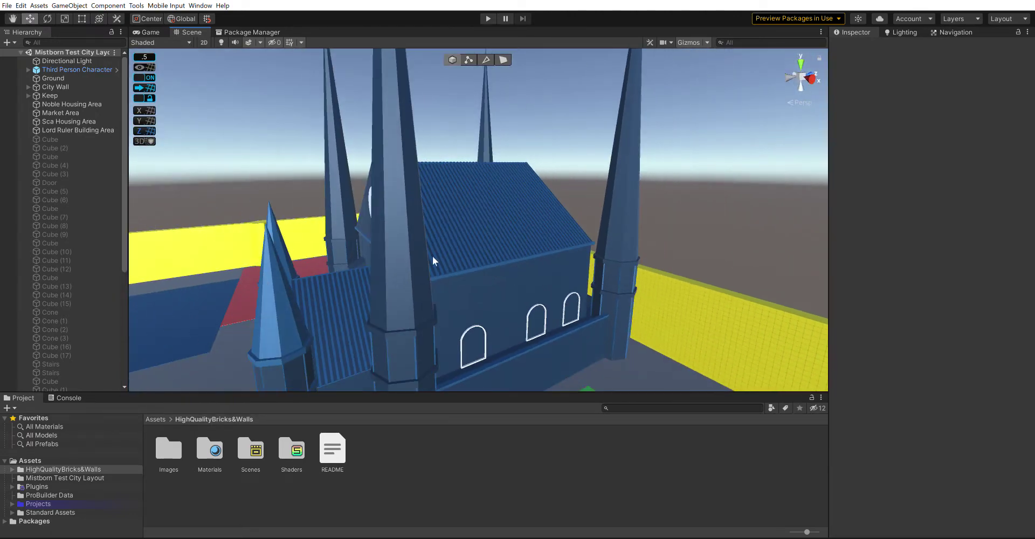
pyautogui.moveTo(434, 257); pyautogui.dragTo(479, 189, button='middle')
pyautogui.moveTo(436, 218); pyautogui.dragTo(499, 221, button='right')
pyautogui.moveTo(499, 222); pyautogui.dragTo(633, 245, button='middle')
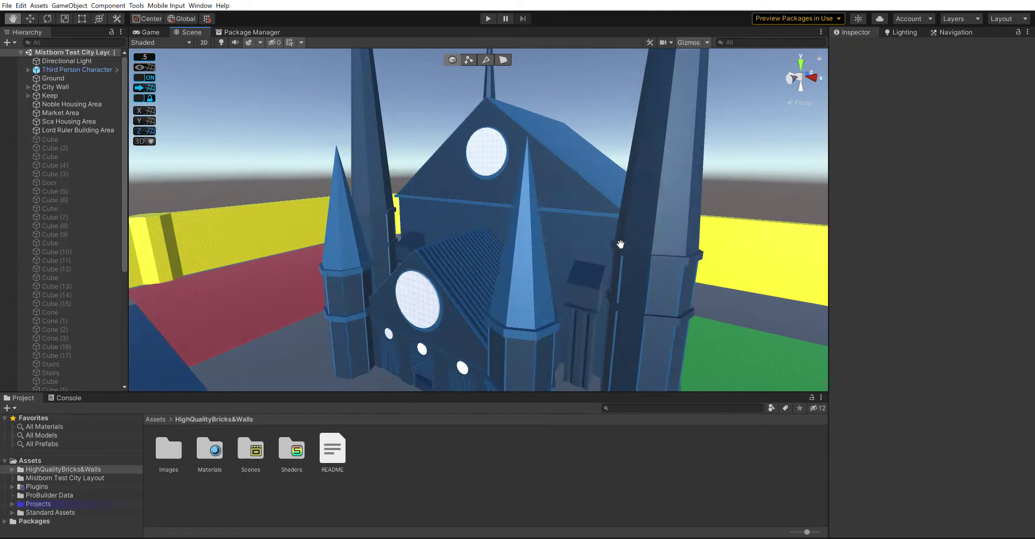
pyautogui.moveTo(568, 236); pyautogui.dragTo(690, 268, button='right')
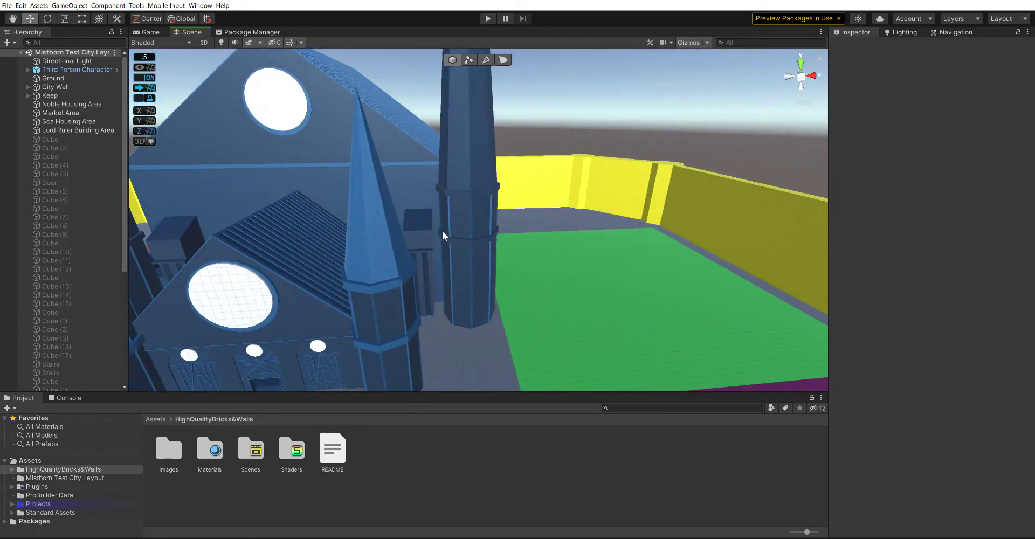
pyautogui.moveTo(435, 235); pyautogui.dragTo(425, 196, button='right')
pyautogui.scroll(-6, 396, 263)
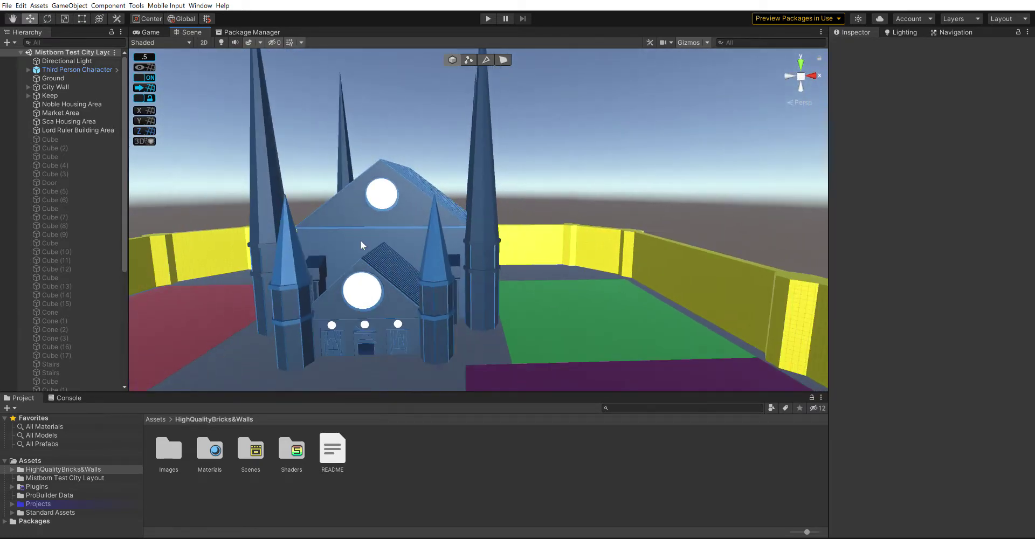
# Examine the keep's front facade and tall spires, both head-on and from above the walled city.
pyautogui.moveTo(360, 240); pyautogui.dragTo(461, 254, button='middle')
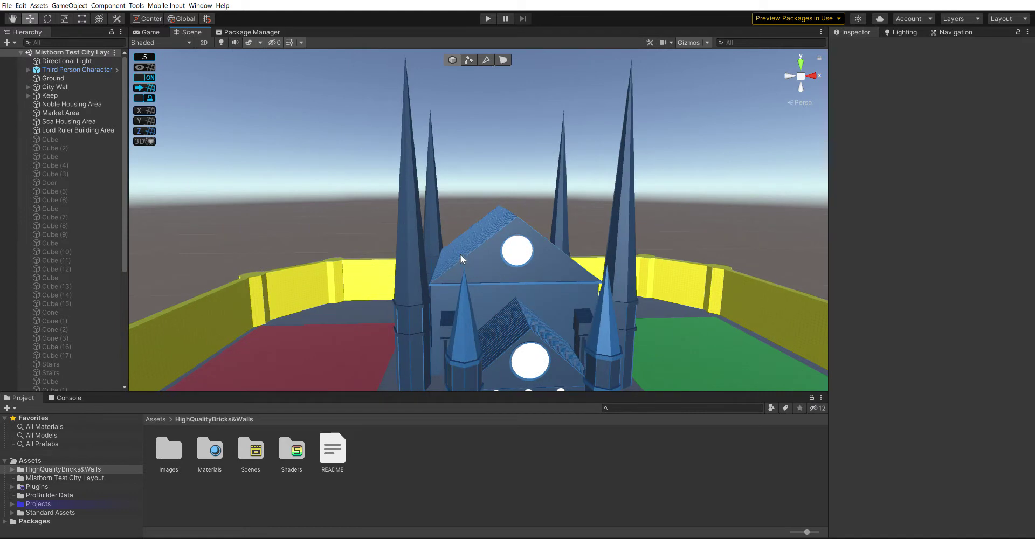
pyautogui.moveTo(461, 254); pyautogui.dragTo(462, 221, button='right')
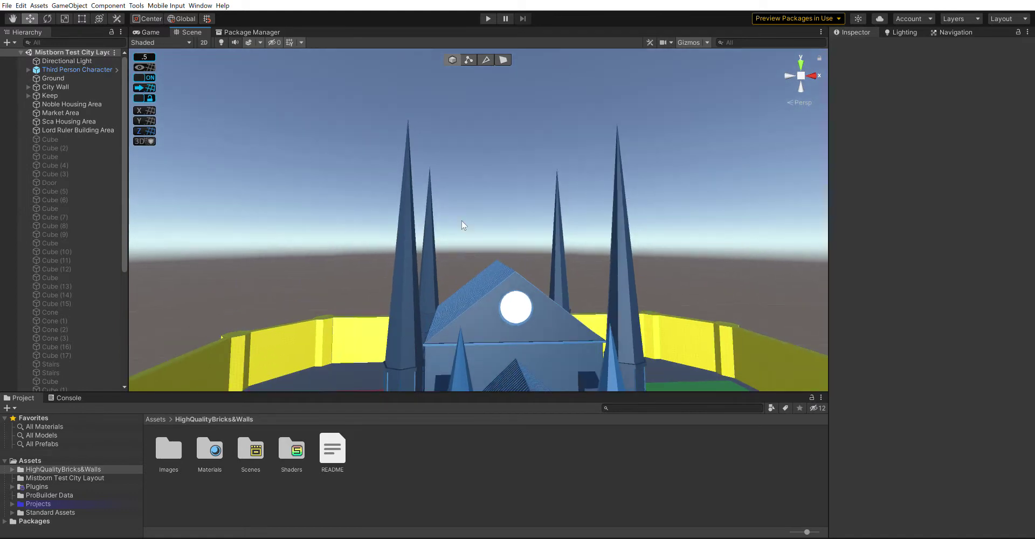
pyautogui.moveTo(462, 221); pyautogui.dragTo(404, 193, button='middle')
pyautogui.moveTo(467, 284); pyautogui.dragTo(459, 253, button='right')
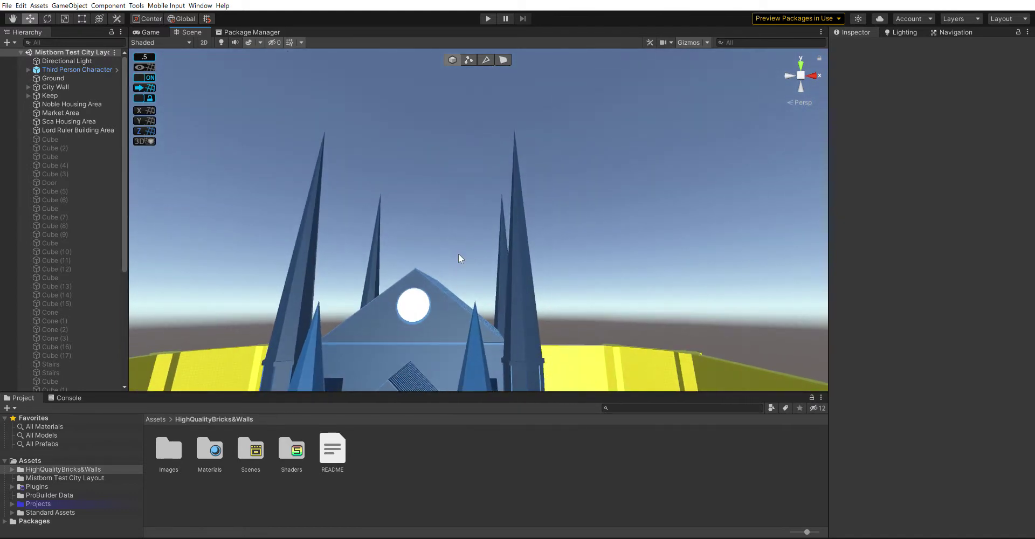
pyautogui.moveTo(466, 287); pyautogui.dragTo(452, 292, button='middle')
pyautogui.keyDown('alt'); pyautogui.moveTo(462, 257); pyautogui.dragTo(505, 270); pyautogui.keyUp('alt')
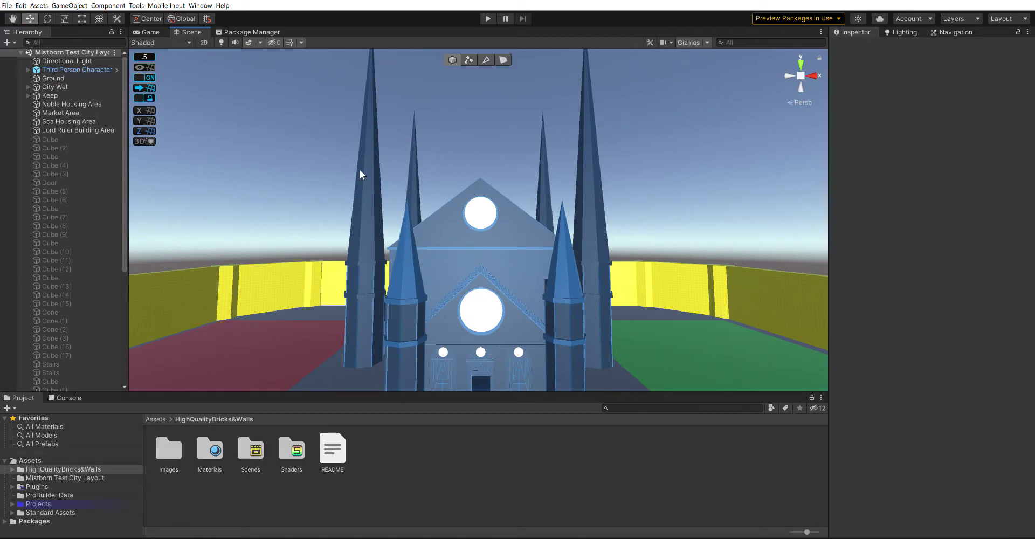
pyautogui.keyDown('alt'); pyautogui.moveTo(529, 192); pyautogui.dragTo(430, 238); pyautogui.keyUp('alt')
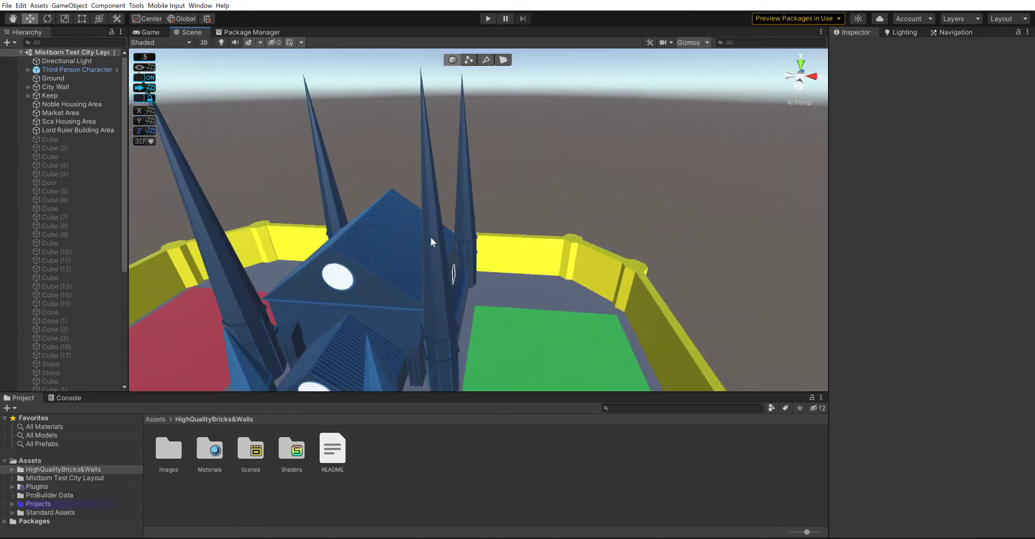
pyautogui.keyDown('alt'); pyautogui.moveTo(471, 273); pyautogui.dragTo(464, 244); pyautogui.keyUp('alt')
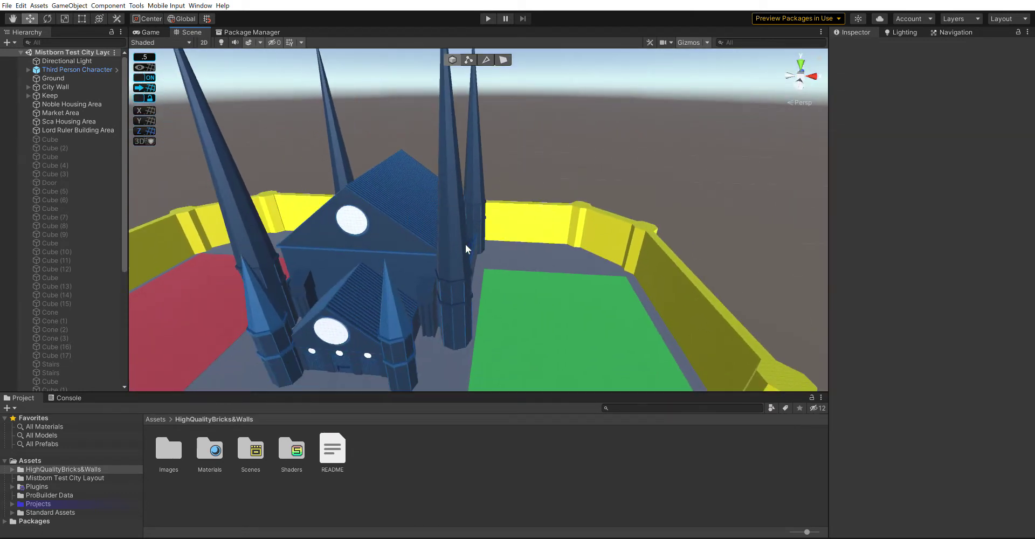
pyautogui.keyDown('alt'); pyautogui.moveTo(447, 98); pyautogui.dragTo(439, 145); pyautogui.keyUp('alt')
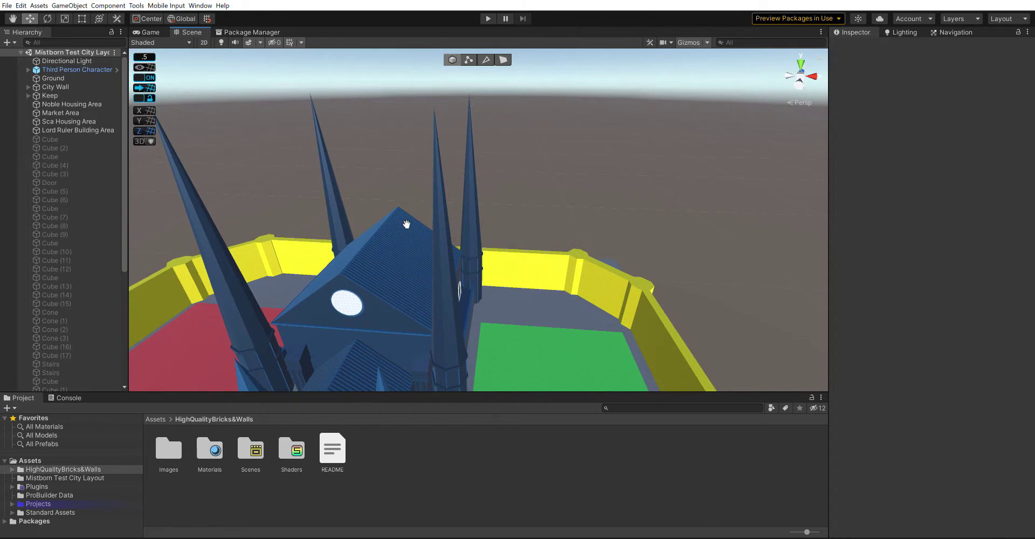
pyautogui.keyDown('alt'); pyautogui.moveTo(406, 224); pyautogui.dragTo(418, 187); pyautogui.keyUp('alt')
pyautogui.moveTo(377, 275); pyautogui.dragTo(449, 192, button='middle')
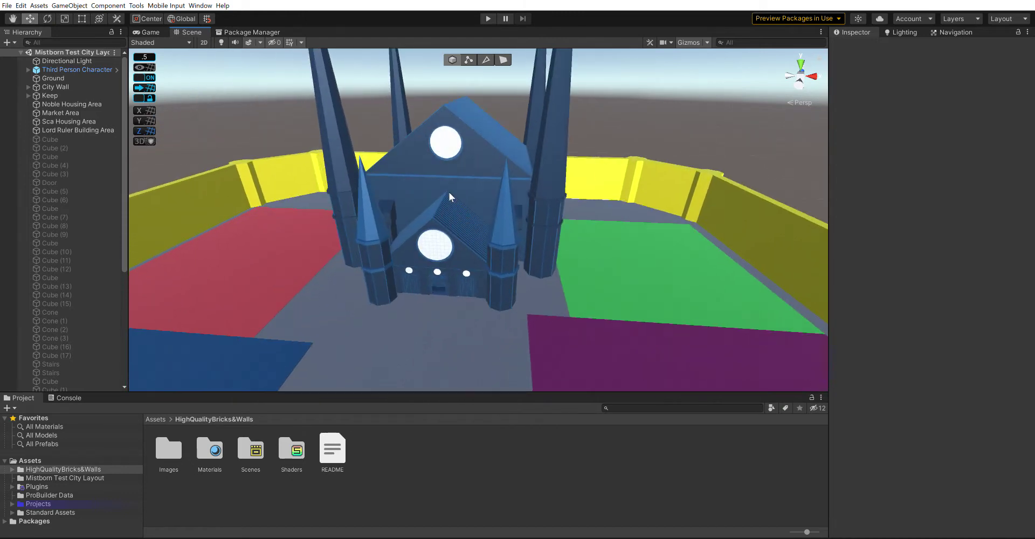
# Play-test the scene by running the character through the keep's interior and the city grounds, and stop play mode.
pyautogui.click(489, 16)
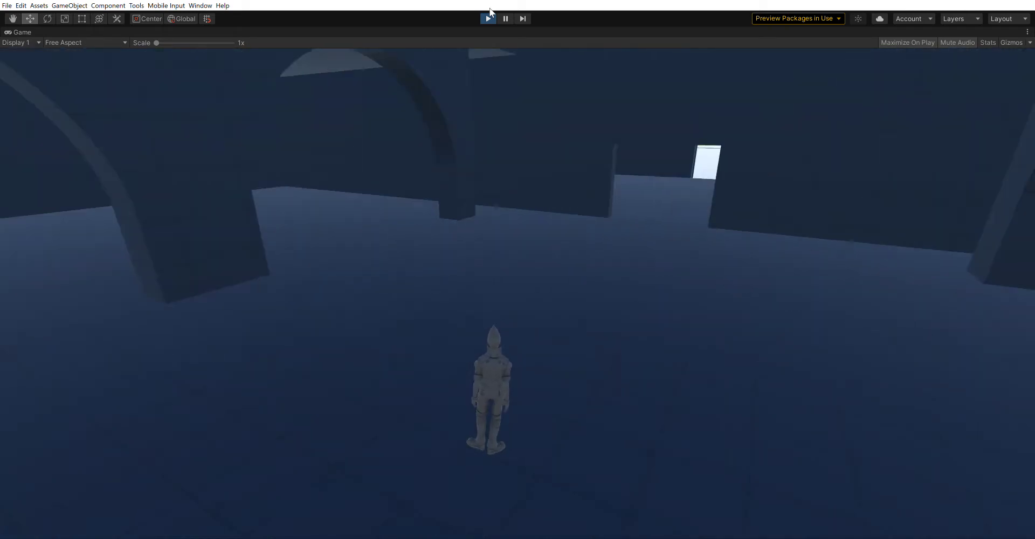
pyautogui.press('w')
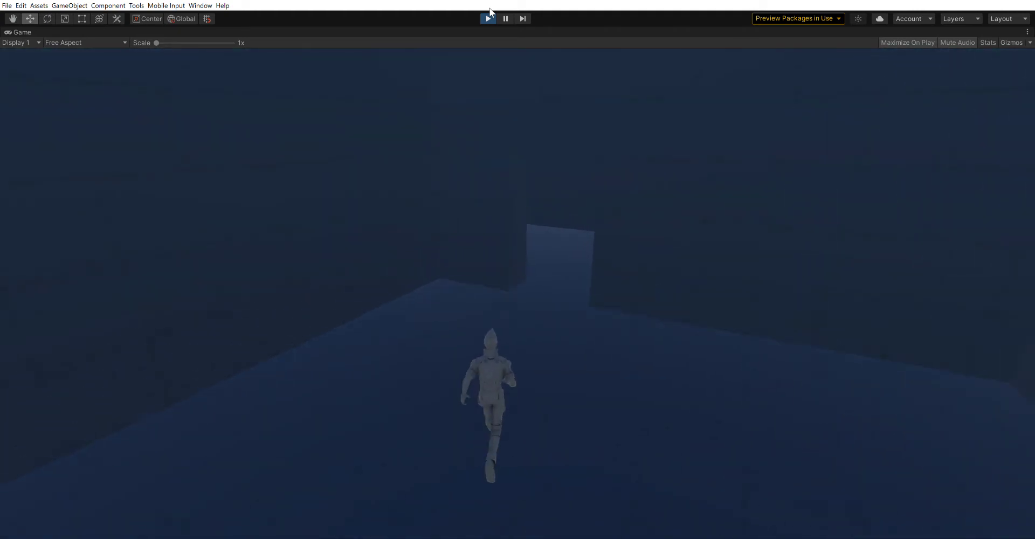
pyautogui.press('w')
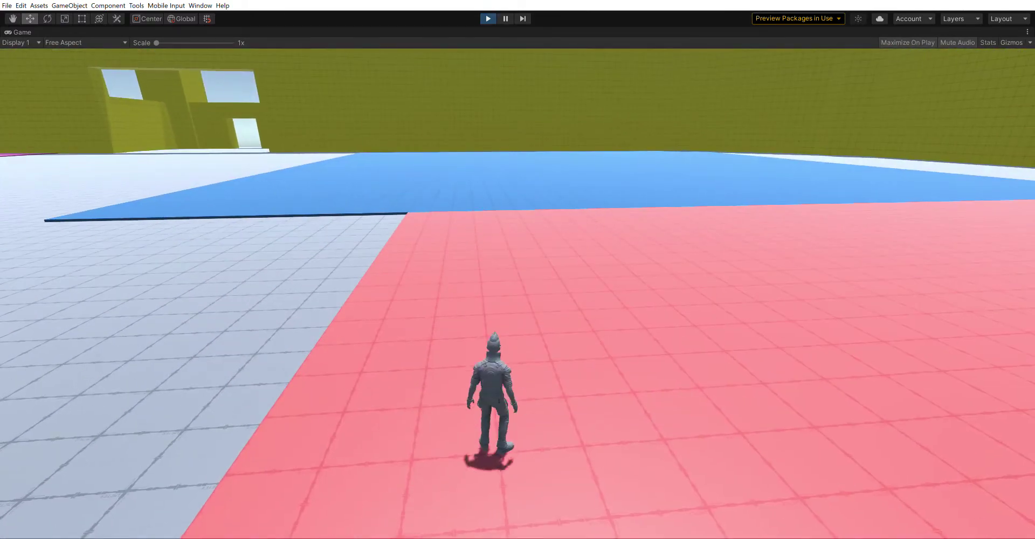
pyautogui.click(488, 18)
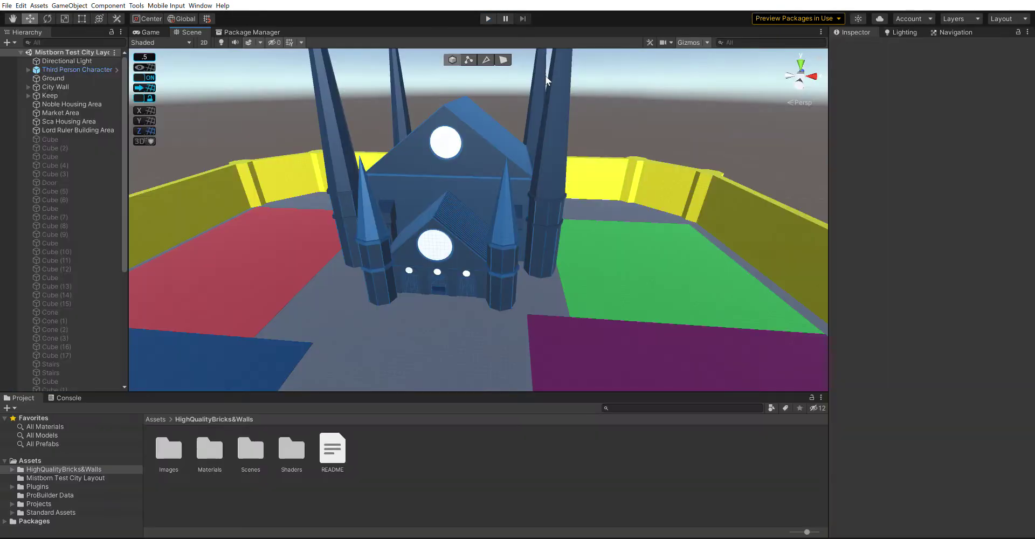
# Inspect the keep's ribbed roof, side walls and arched windows up close, and its spires from the front.
pyautogui.keyDown('alt'); pyautogui.moveTo(597, 145); pyautogui.dragTo(502, 159); pyautogui.keyUp('alt')
pyautogui.moveTo(502, 159); pyautogui.dragTo(376, 286, button='middle')
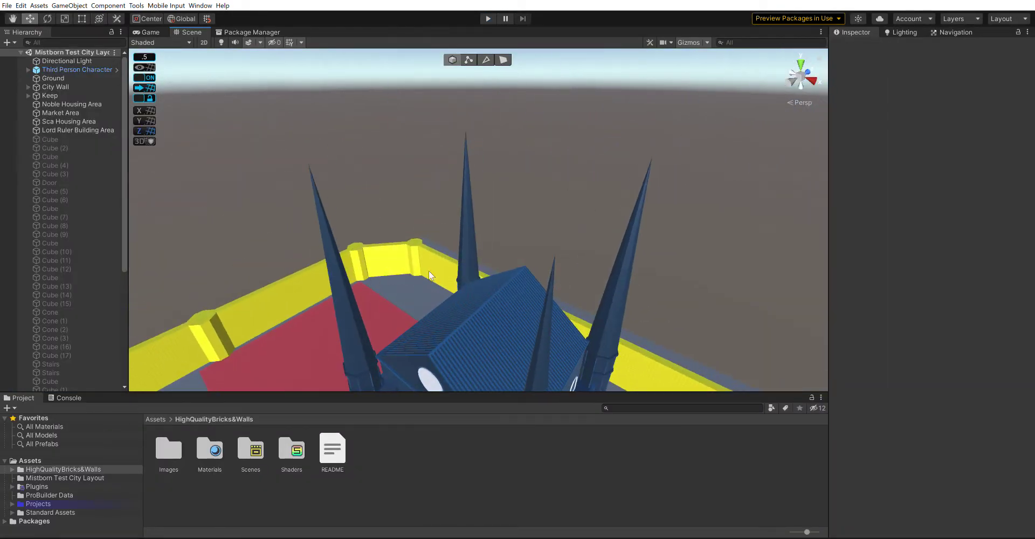
pyautogui.moveTo(423, 256); pyautogui.dragTo(396, 237, button='right')
pyautogui.moveTo(400, 239); pyautogui.dragTo(345, 158, button='middle')
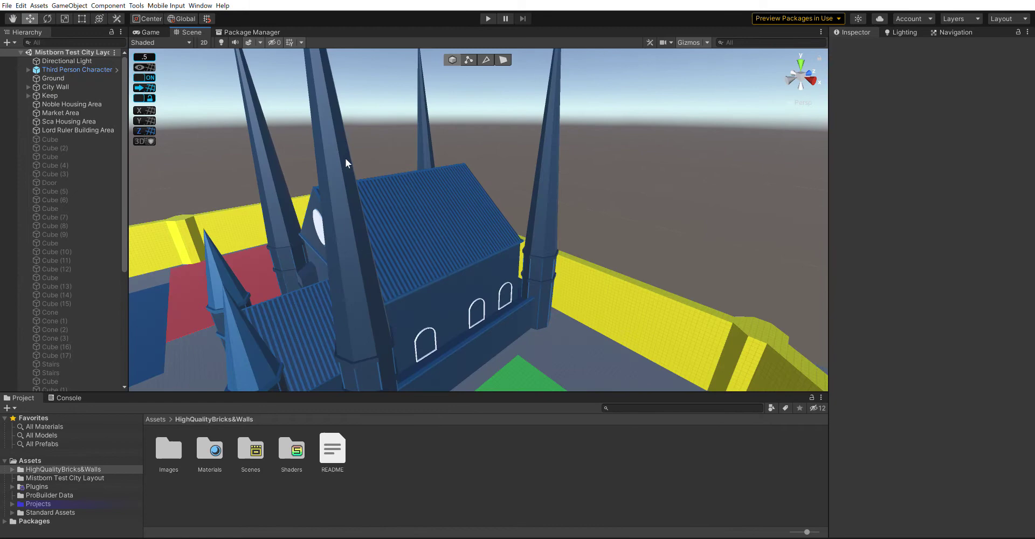
pyautogui.moveTo(375, 212); pyautogui.dragTo(398, 162, button='middle')
pyautogui.moveTo(386, 171); pyautogui.dragTo(526, 235, button='right')
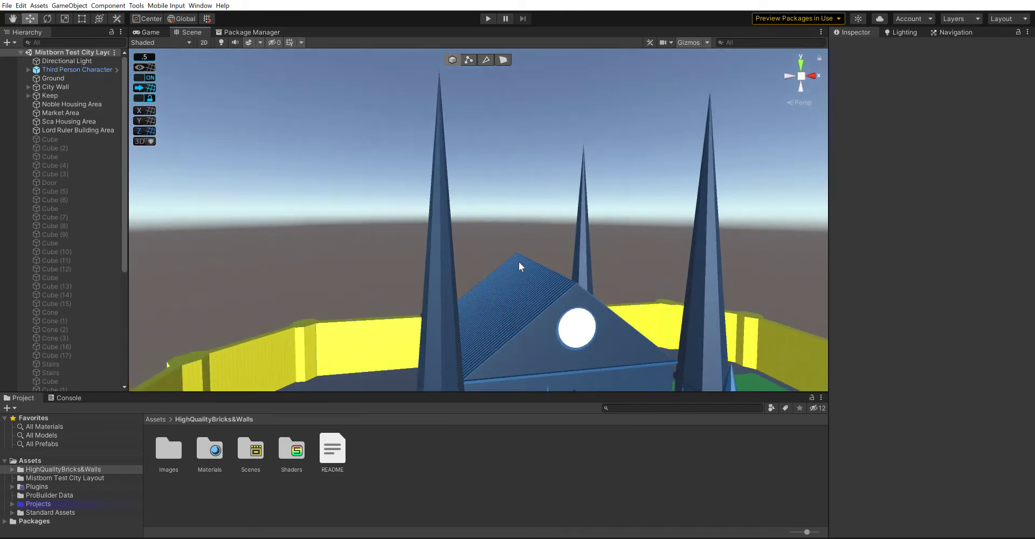
pyautogui.moveTo(624, 284); pyautogui.dragTo(702, 257, button='right')
pyautogui.scroll(5, 636, 305)
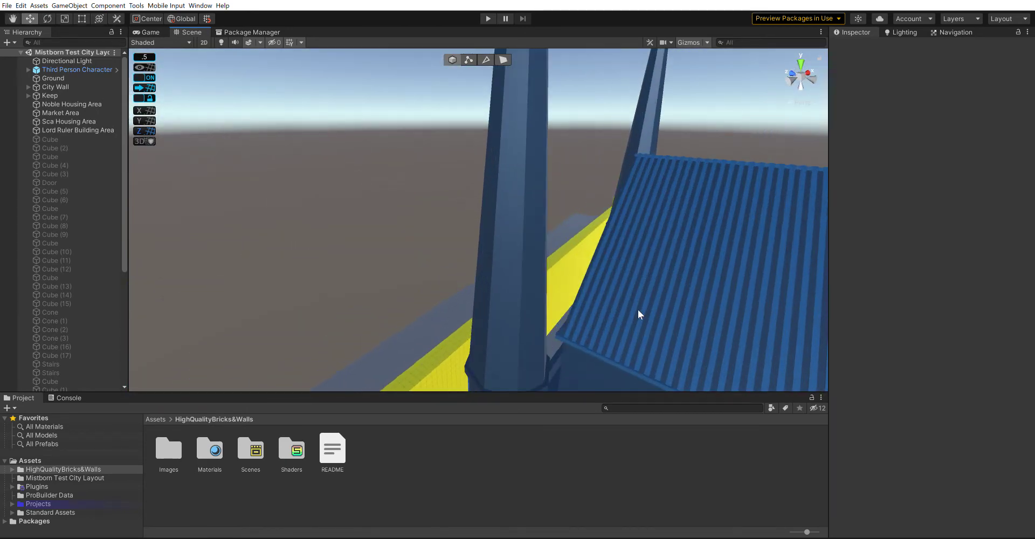
pyautogui.moveTo(638, 309); pyautogui.dragTo(488, 297, button='middle')
pyautogui.moveTo(497, 348); pyautogui.dragTo(455, 270, button='middle')
pyautogui.moveTo(460, 181); pyautogui.dragTo(458, 233, button='middle')
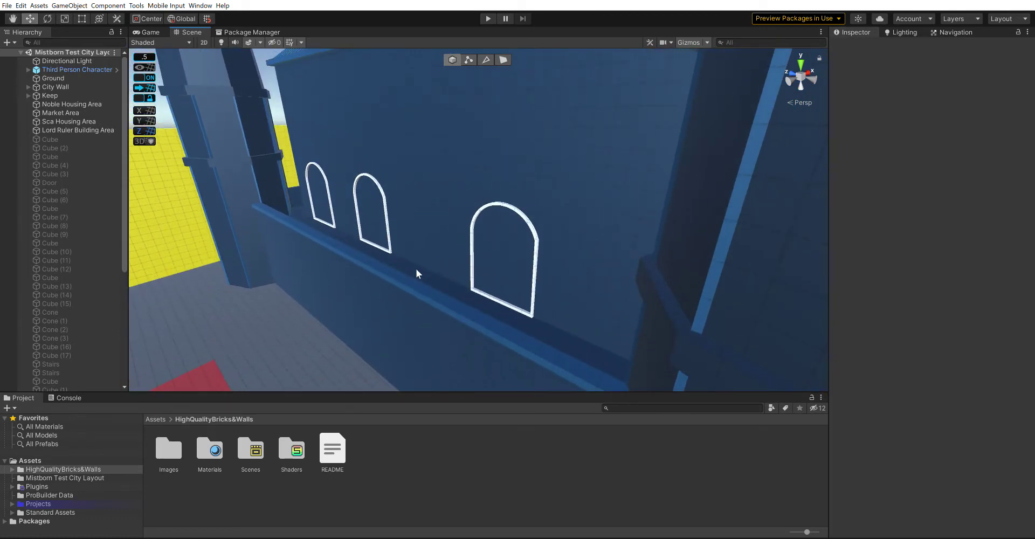
pyautogui.moveTo(387, 222); pyautogui.dragTo(551, 171, button='right')
pyautogui.moveTo(544, 203); pyautogui.dragTo(406, 259, button='right')
pyautogui.moveTo(381, 181); pyautogui.dragTo(396, 214, button='middle')
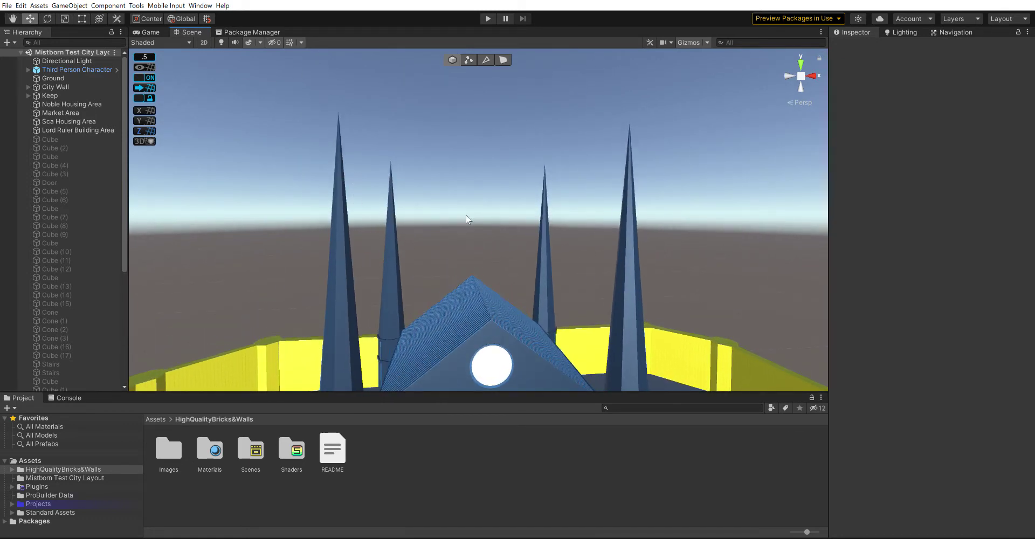
pyautogui.moveTo(468, 254); pyautogui.dragTo(397, 200, button='middle')
pyautogui.keyDown('alt'); pyautogui.moveTo(402, 235); pyautogui.dragTo(438, 217); pyautogui.keyUp('alt')
pyautogui.moveTo(438, 217); pyautogui.dragTo(455, 218, button='middle')
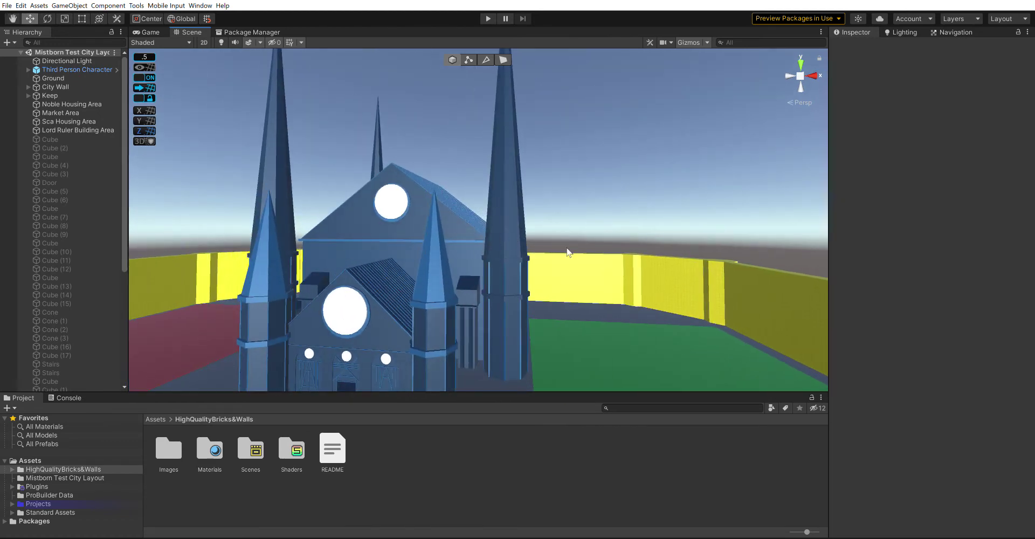
# Select the Lord Ruler Building Area with the keep and the coloured district plots in view.
pyautogui.moveTo(569, 253); pyautogui.dragTo(594, 291, button='right')
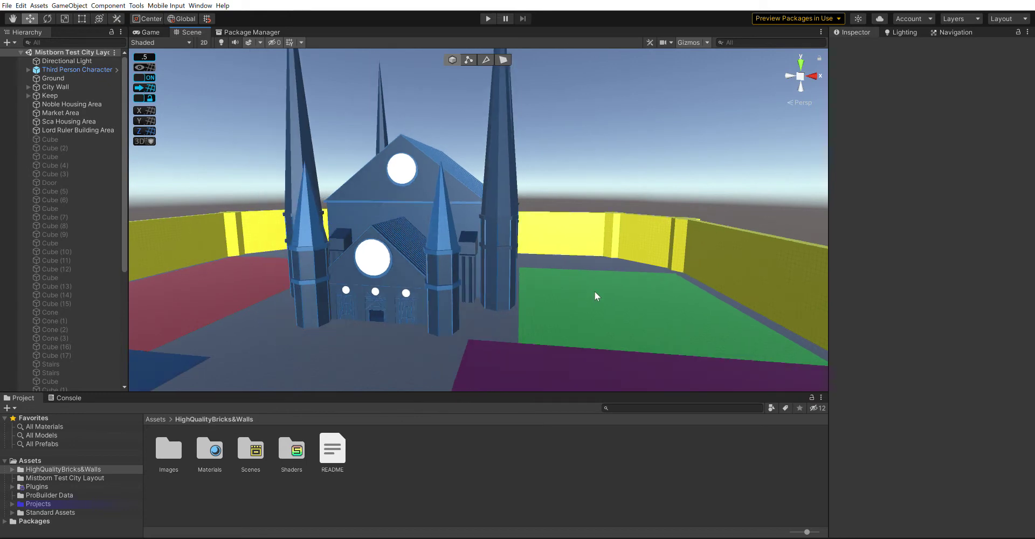
pyautogui.moveTo(596, 295); pyautogui.dragTo(659, 308, button='middle')
pyautogui.moveTo(631, 267); pyautogui.dragTo(627, 314, button='right')
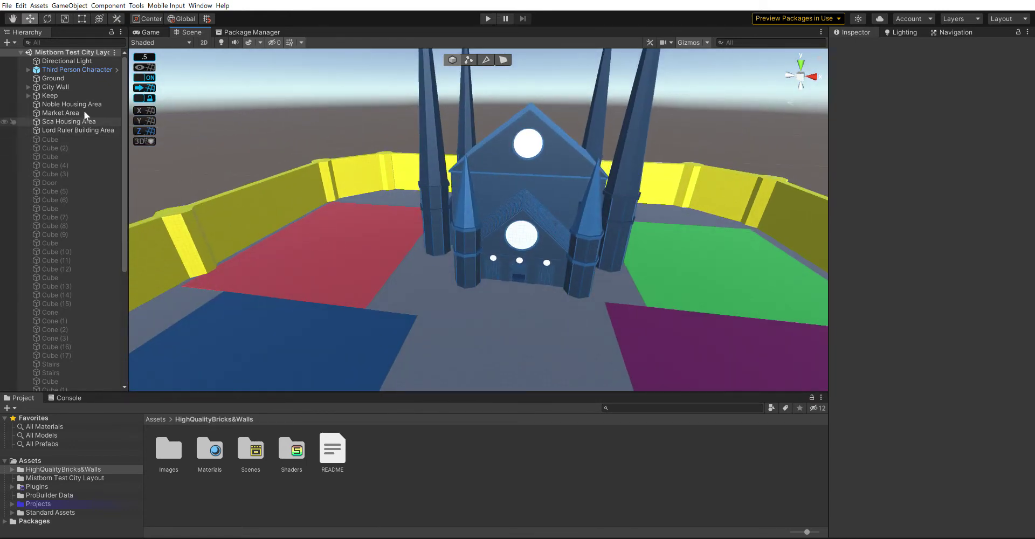
pyautogui.click(83, 128)
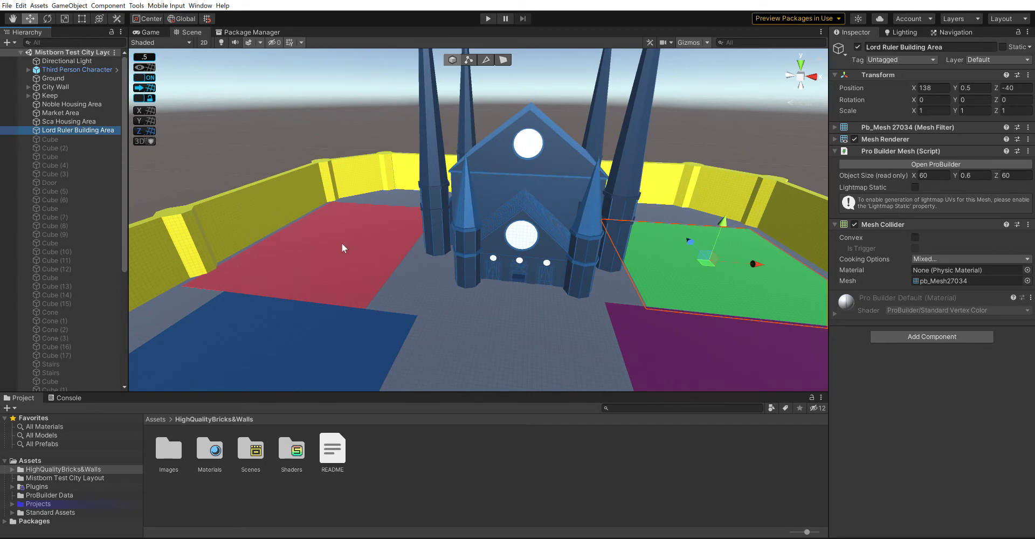
# Select the Sca Housing Area and examine its purple plot inside the city wall.
pyautogui.click(81, 121)
pyautogui.press('f')
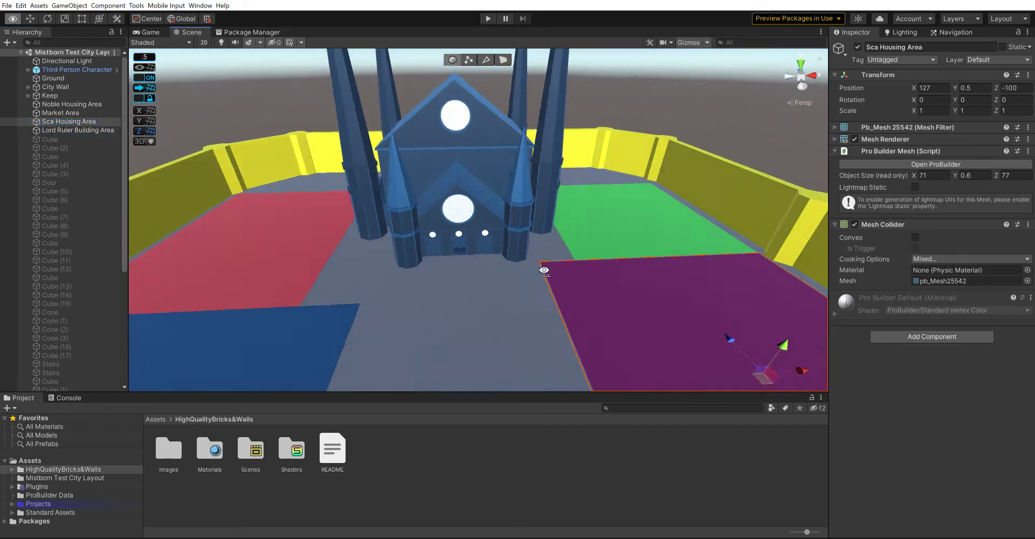
pyautogui.keyDown('alt'); pyautogui.moveTo(593, 280); pyautogui.dragTo(568, 290); pyautogui.keyUp('alt')
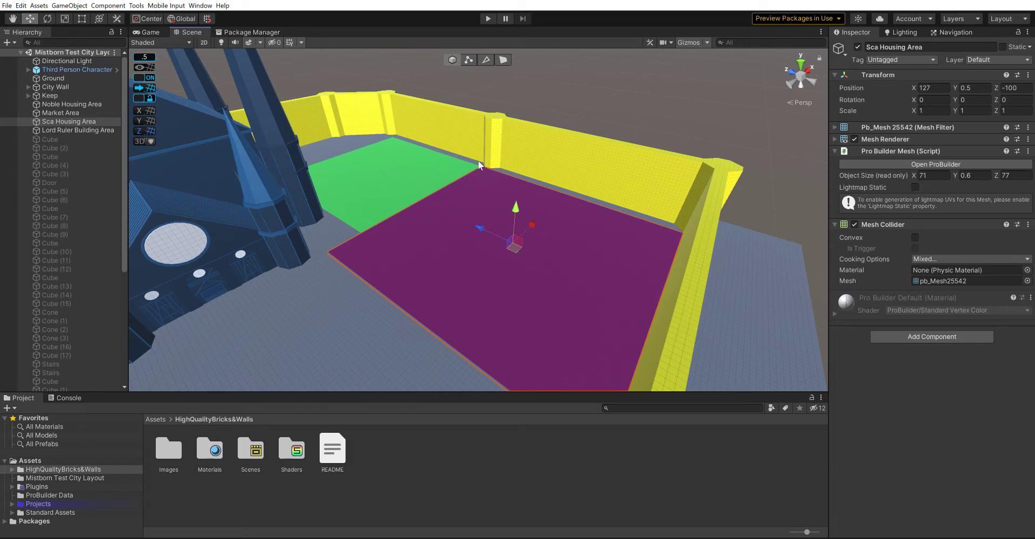
# Select the Market Area and examine its blue plot between the city wall and the keep.
pyautogui.click(80, 111)
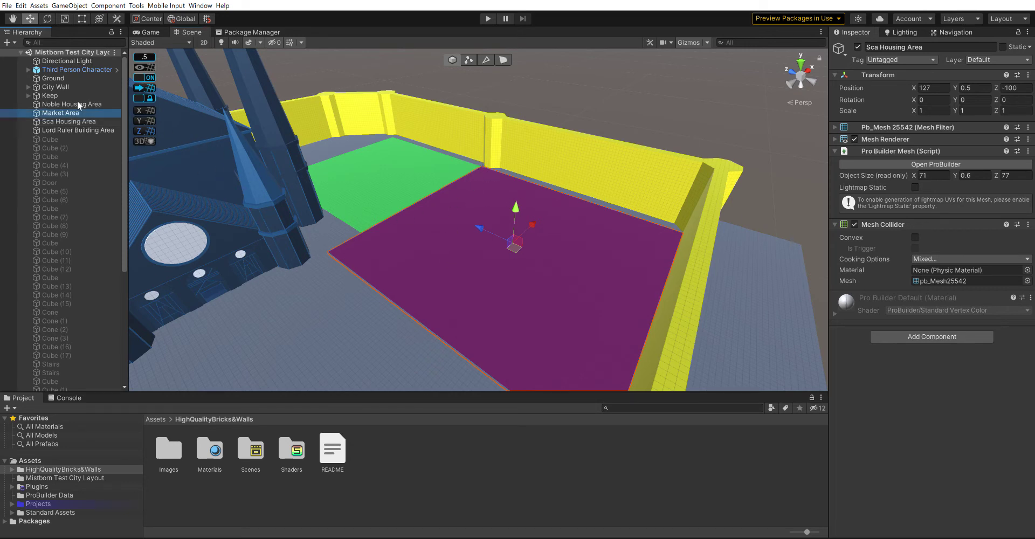
pyautogui.moveTo(514, 255); pyautogui.dragTo(358, 261, button='right')
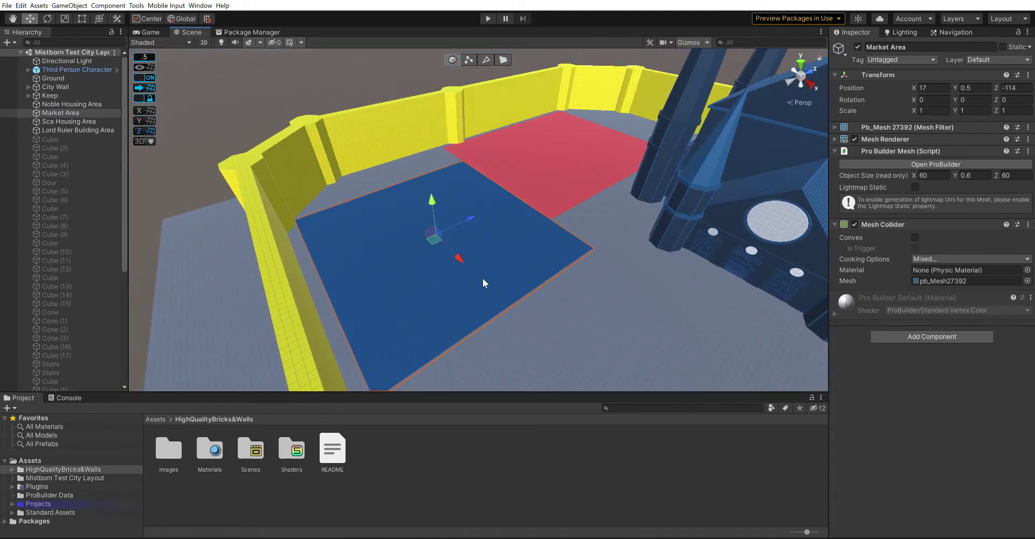
pyautogui.moveTo(483, 278); pyautogui.dragTo(453, 256, button='middle')
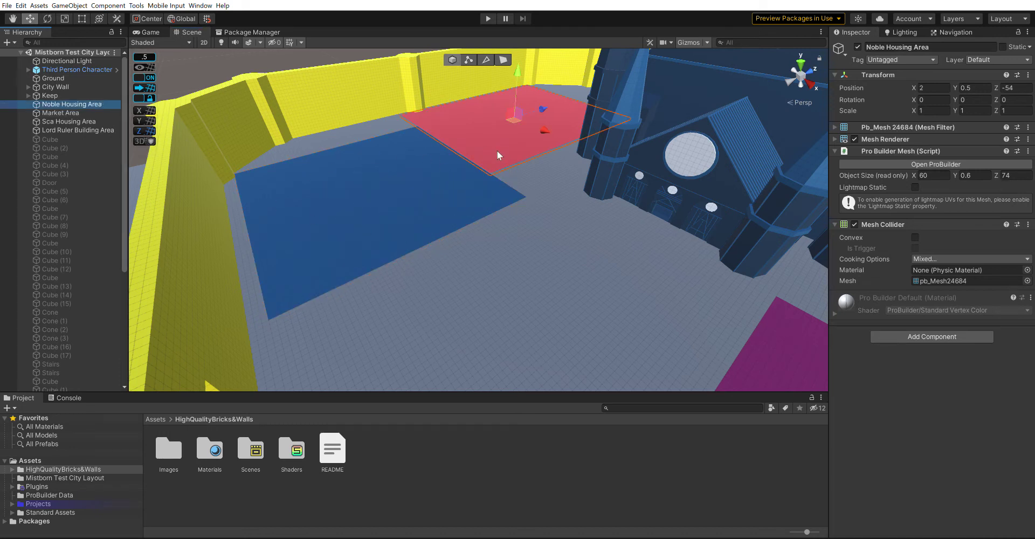
# Examine the Noble Housing Area's red plot beside the city wall from above and close up.
pyautogui.moveTo(497, 150); pyautogui.dragTo(604, 210, button='right')
pyautogui.moveTo(382, 76); pyautogui.dragTo(568, 282, button='middle')
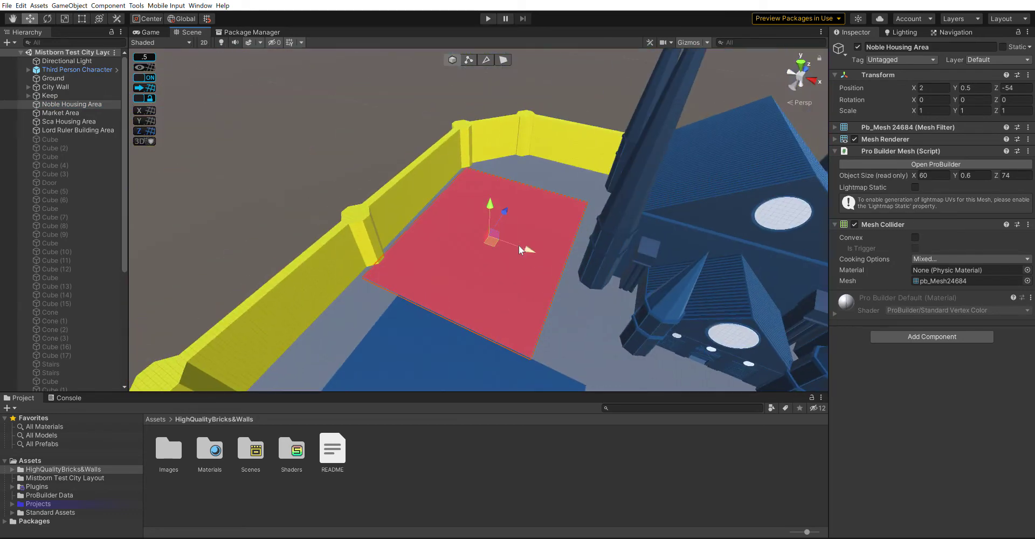
pyautogui.scroll(5, 506, 261)
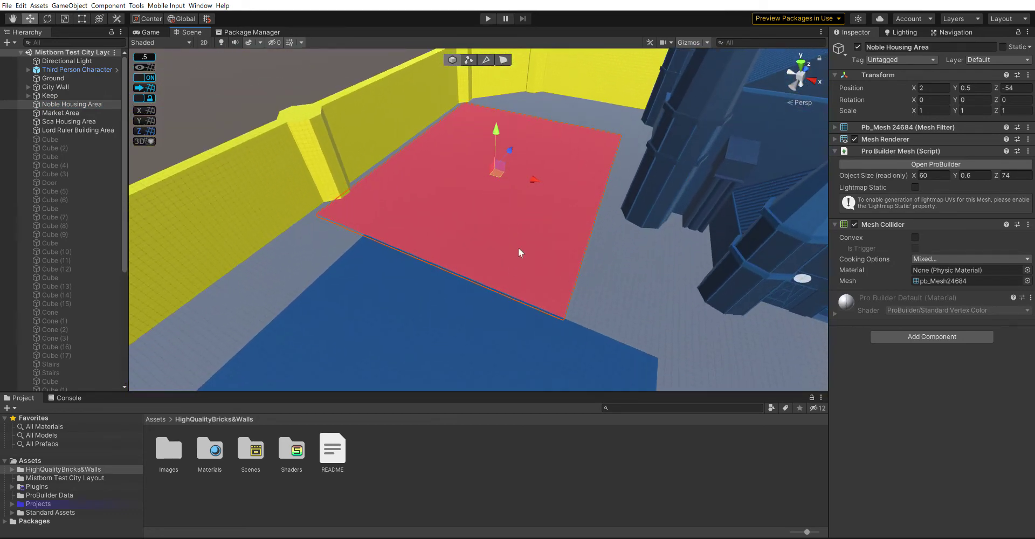
# Examine the whole walled city from above and the open ground between the keep and the coloured district plots.
pyautogui.keyDown('alt'); pyautogui.moveTo(615, 194); pyautogui.dragTo(724, 146); pyautogui.keyUp('alt')
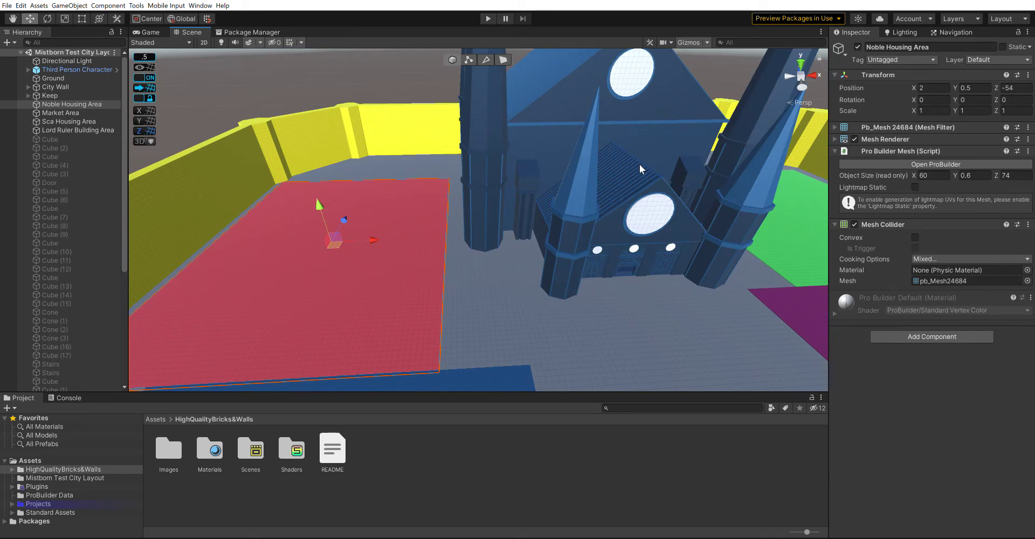
pyautogui.keyDown('alt'); pyautogui.moveTo(577, 160); pyautogui.dragTo(562, 212); pyautogui.keyUp('alt')
pyautogui.moveTo(597, 243); pyautogui.dragTo(650, 315, button='right')
pyautogui.scroll(-10, 553, 138)
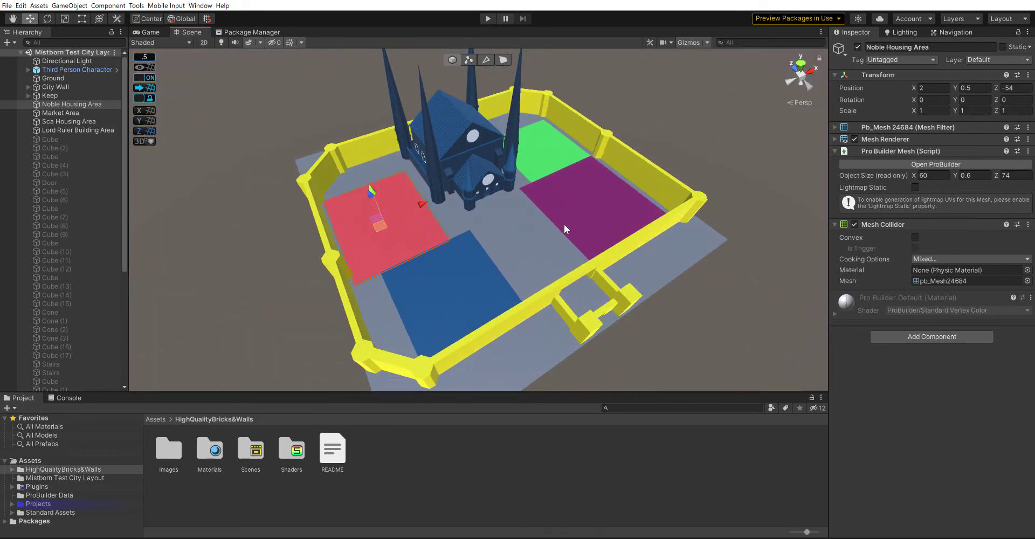
pyautogui.scroll(8, 564, 231)
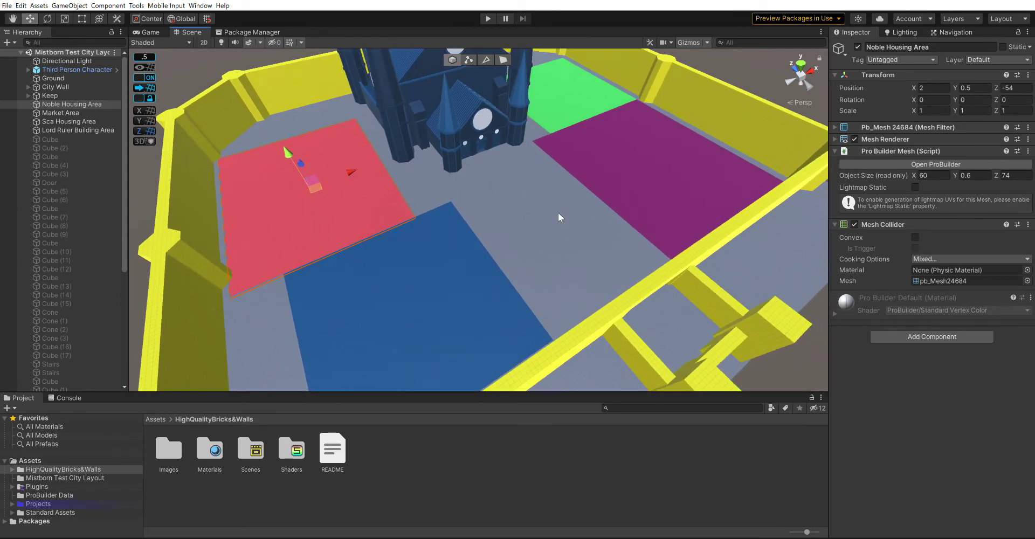
pyautogui.scroll(8, 532, 249)
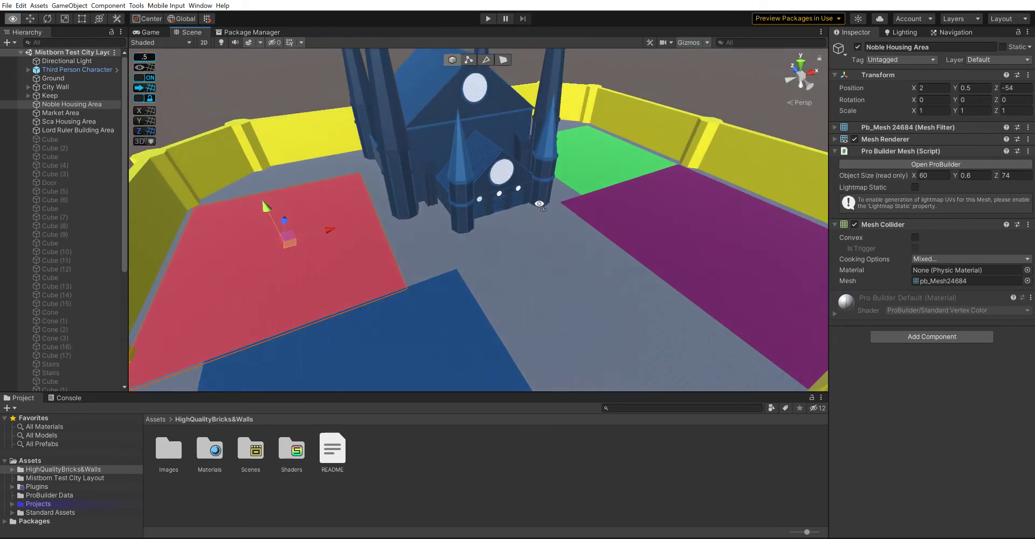
pyautogui.scroll(2, 529, 199)
pyautogui.moveTo(564, 238); pyautogui.dragTo(617, 240, button='right')
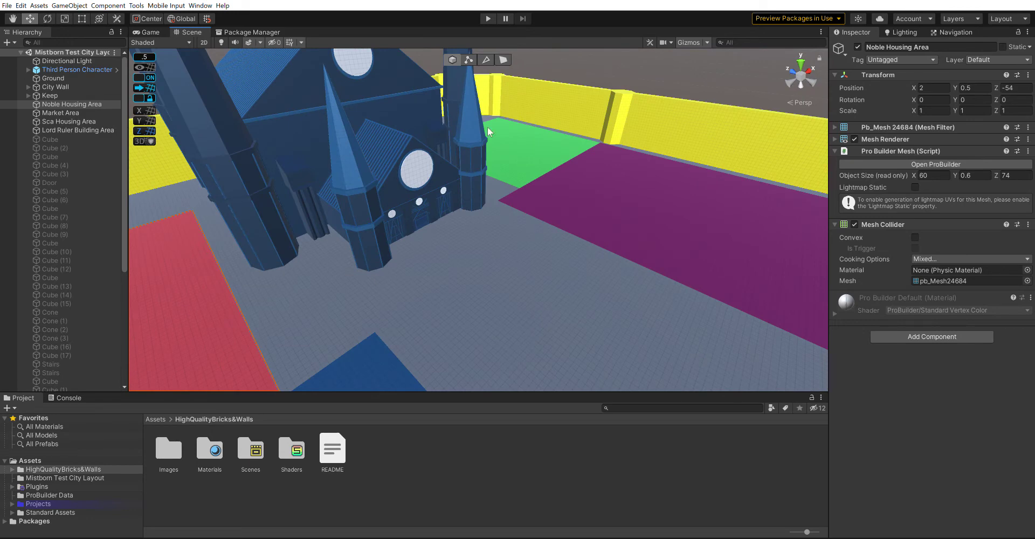
pyautogui.moveTo(556, 227); pyautogui.dragTo(441, 200, button='right')
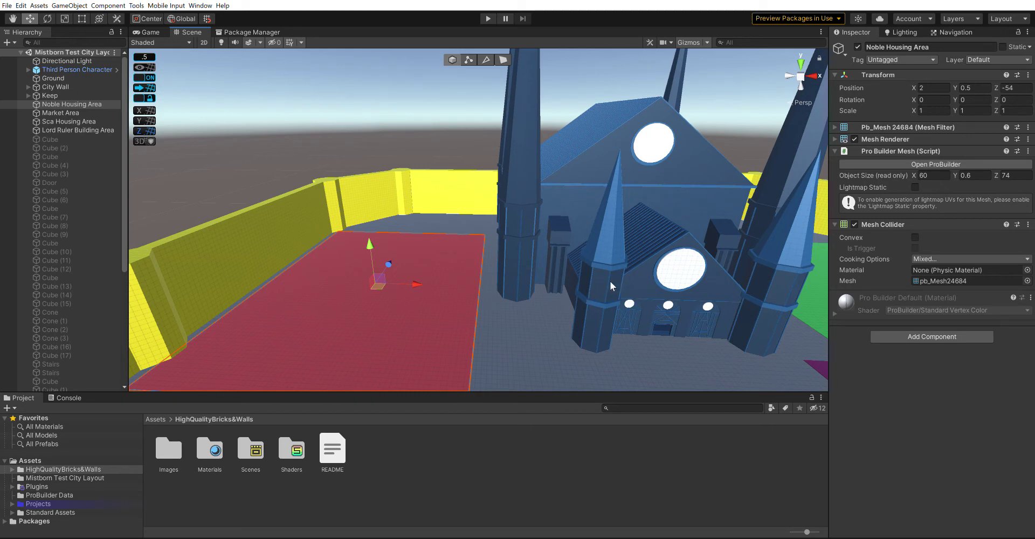
pyautogui.keyDown('alt'); pyautogui.moveTo(609, 307); pyautogui.dragTo(597, 285); pyautogui.keyUp('alt')
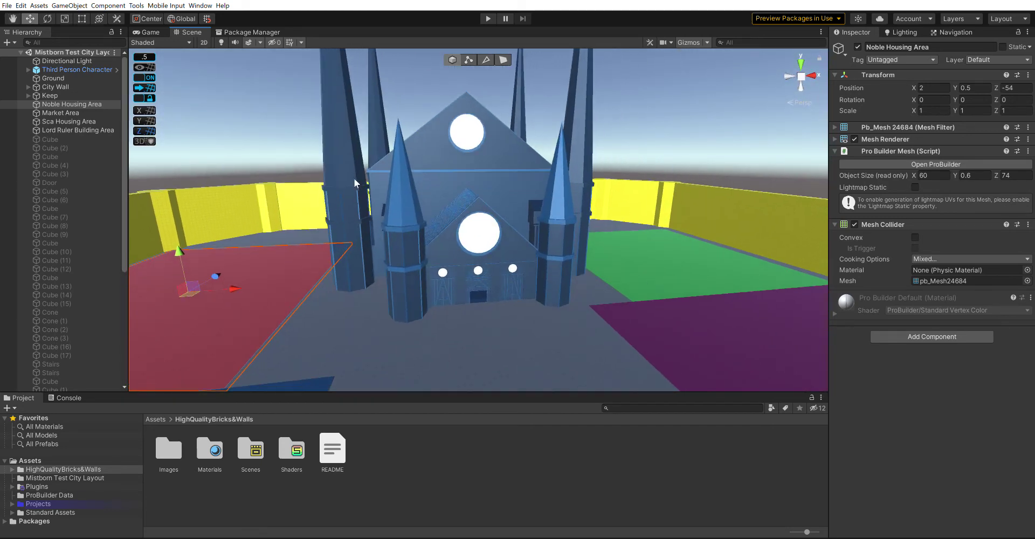
# Select the Keep and examine its front, ridged roof and side wall within the city wall.
pyautogui.click(85, 94)
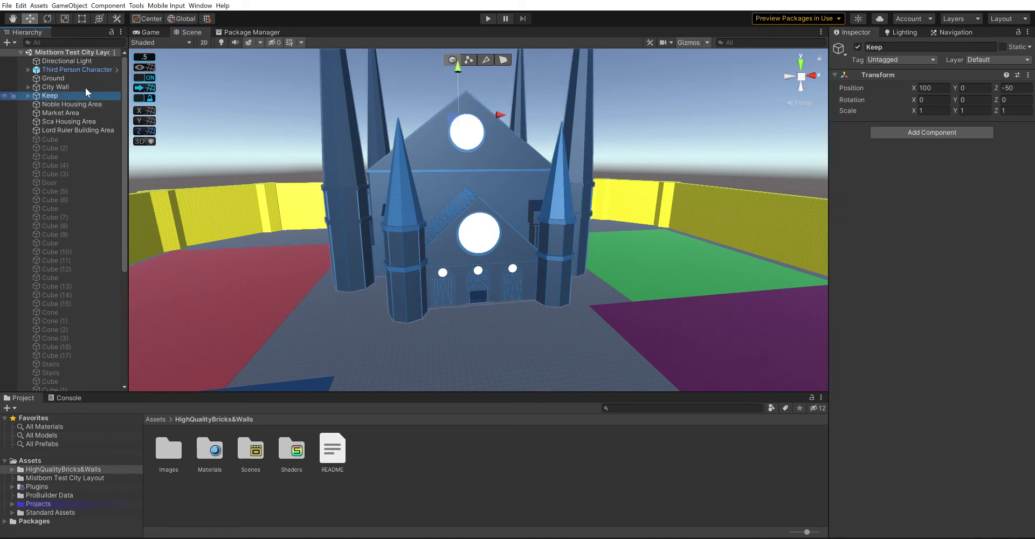
pyautogui.keyDown('alt'); pyautogui.moveTo(309, 172); pyautogui.dragTo(276, 164); pyautogui.keyUp('alt')
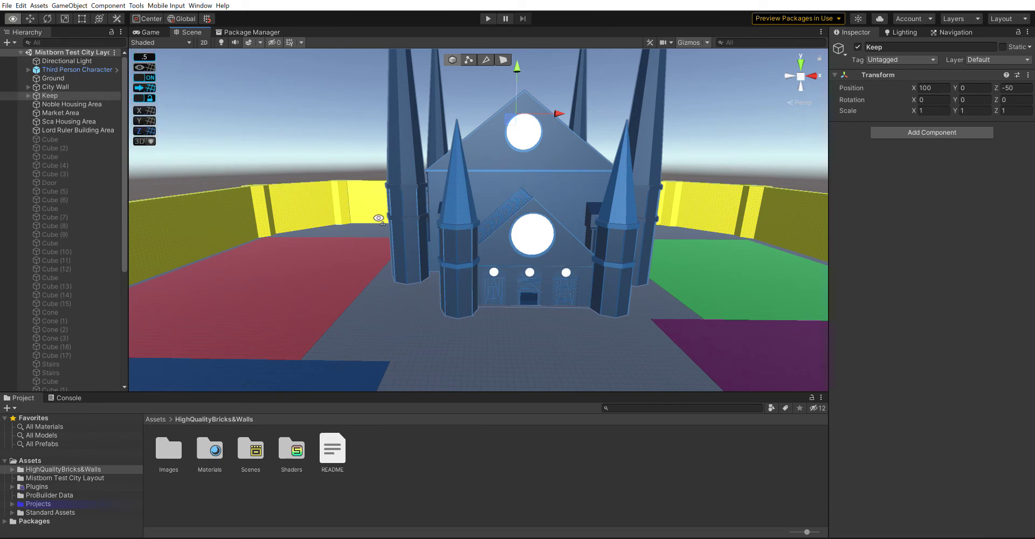
pyautogui.scroll(-3, 407, 233)
pyautogui.keyDown('alt'); pyautogui.moveTo(397, 178); pyautogui.dragTo(359, 172); pyautogui.keyUp('alt')
pyautogui.moveTo(359, 171); pyautogui.dragTo(359, 116, button='middle')
pyautogui.moveTo(580, 137); pyautogui.dragTo(506, 145, button='right')
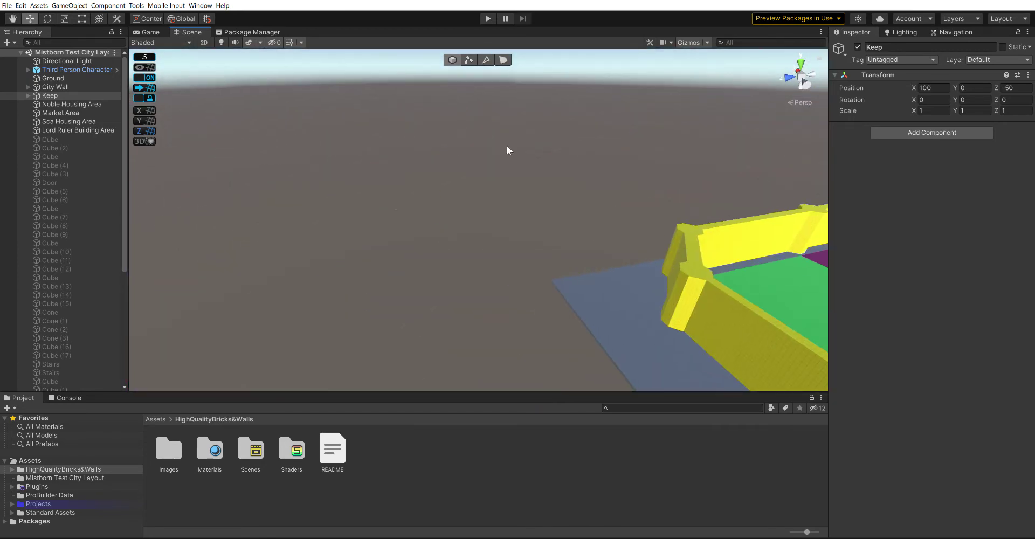
pyautogui.moveTo(645, 192)
pyautogui.mouseDown(button='middle')
pyautogui.moveTo(641, 172)
pyautogui.moveTo(388, 111)
pyautogui.mouseUp(button='middle')
pyautogui.moveTo(539, 178)
pyautogui.mouseDown(button='middle')
pyautogui.moveTo(507, 157)
pyautogui.moveTo(396, 128)
pyautogui.mouseUp(button='middle')
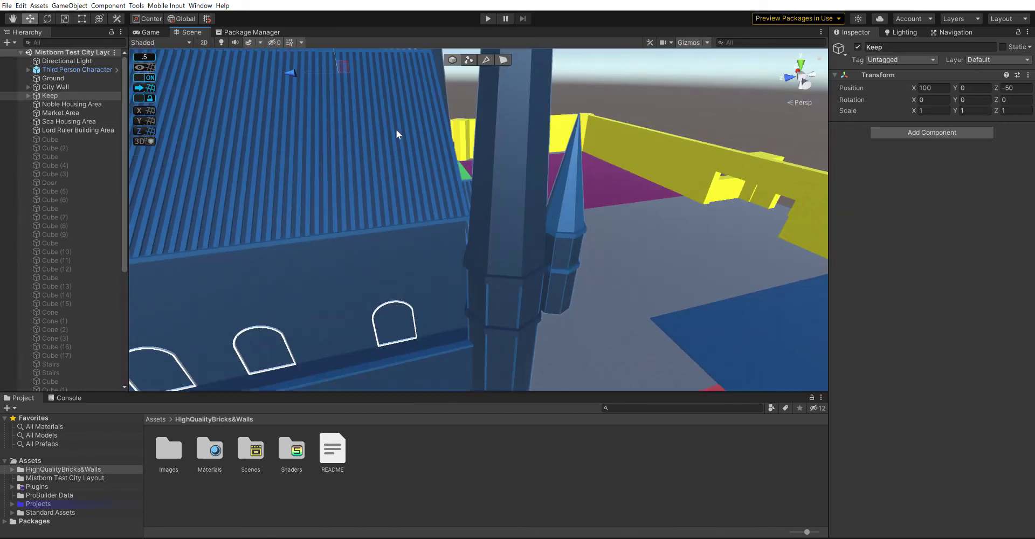
# Examine the keep's entrance facade with its round windows close up, and the arched windows along its side wall.
pyautogui.moveTo(520, 138); pyautogui.dragTo(504, 137, button='right')
pyautogui.keyDown('alt'); pyautogui.moveTo(503, 138); pyautogui.dragTo(387, 127); pyautogui.keyUp('alt')
pyautogui.moveTo(387, 127); pyautogui.dragTo(278, 161, button='middle')
pyautogui.moveTo(410, 180); pyautogui.dragTo(346, 142, button='right')
pyautogui.moveTo(432, 286); pyautogui.dragTo(461, 187, button='middle')
pyautogui.scroll(5, 460, 187)
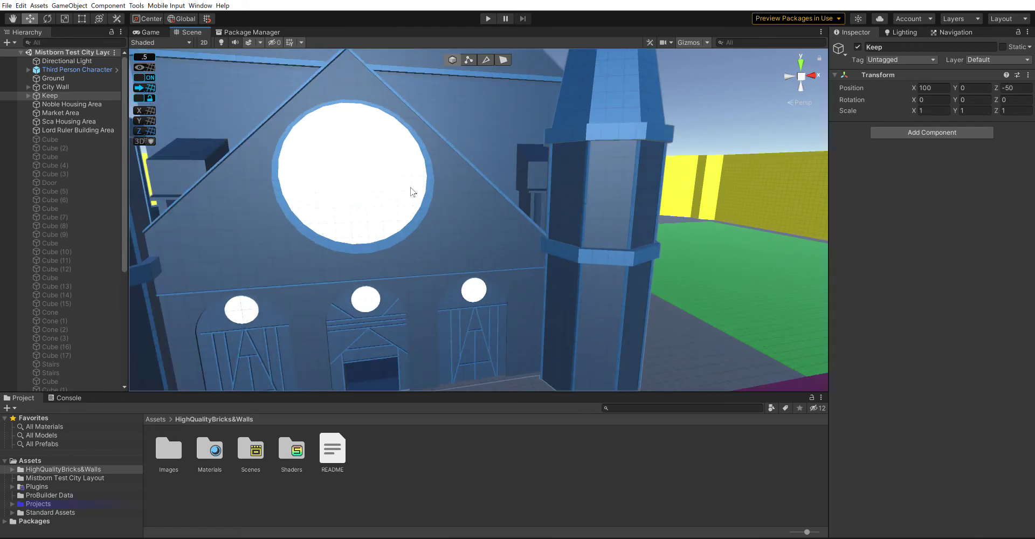
pyautogui.keyDown('alt'); pyautogui.moveTo(337, 169); pyautogui.dragTo(622, 208); pyautogui.keyUp('alt')
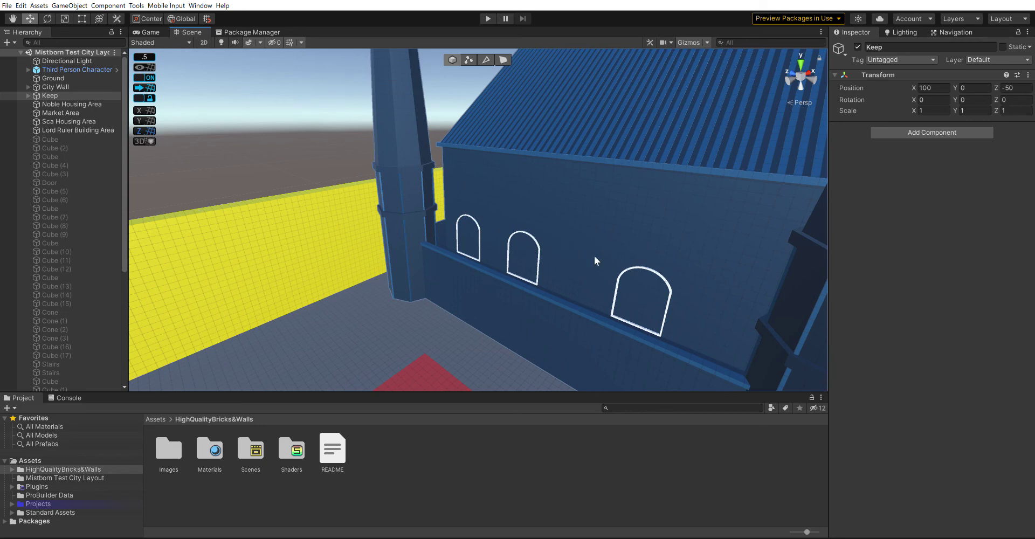
pyautogui.moveTo(649, 278); pyautogui.dragTo(598, 254, button='middle')
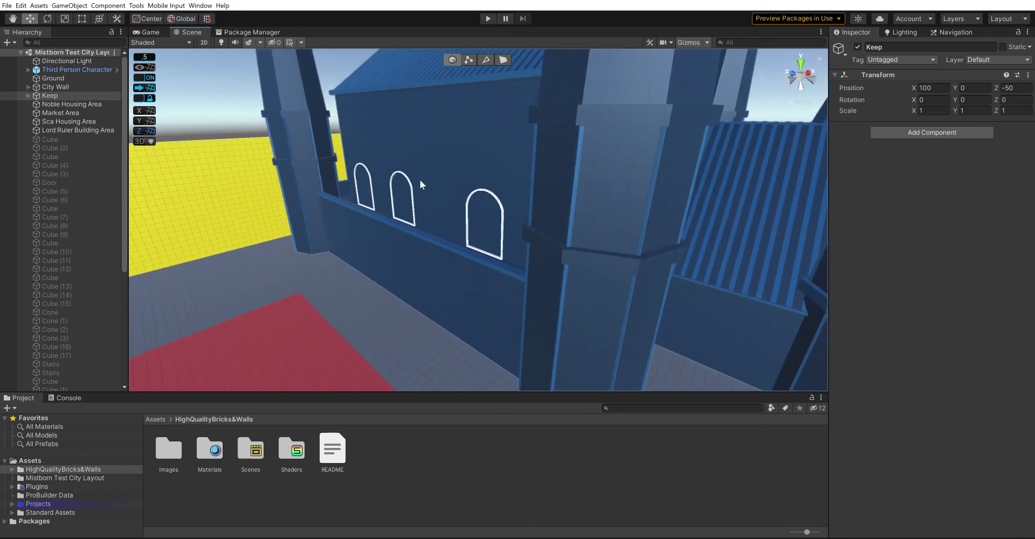
pyautogui.keyDown('alt'); pyautogui.moveTo(419, 180); pyautogui.dragTo(573, 178); pyautogui.keyUp('alt')
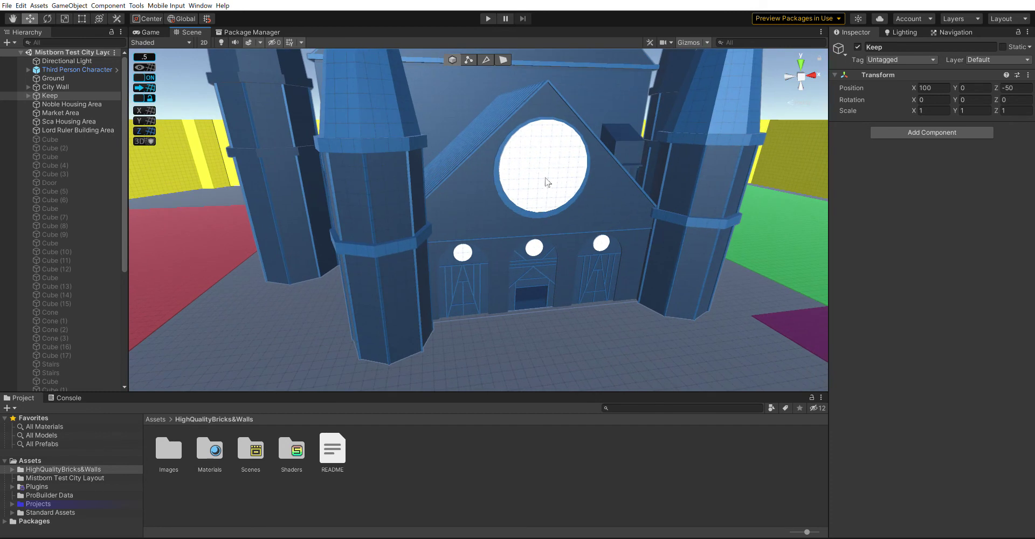
# Examine the keep from the green plot's side around to its rear wall and corner towers.
pyautogui.moveTo(584, 215); pyautogui.dragTo(394, 251, button='middle')
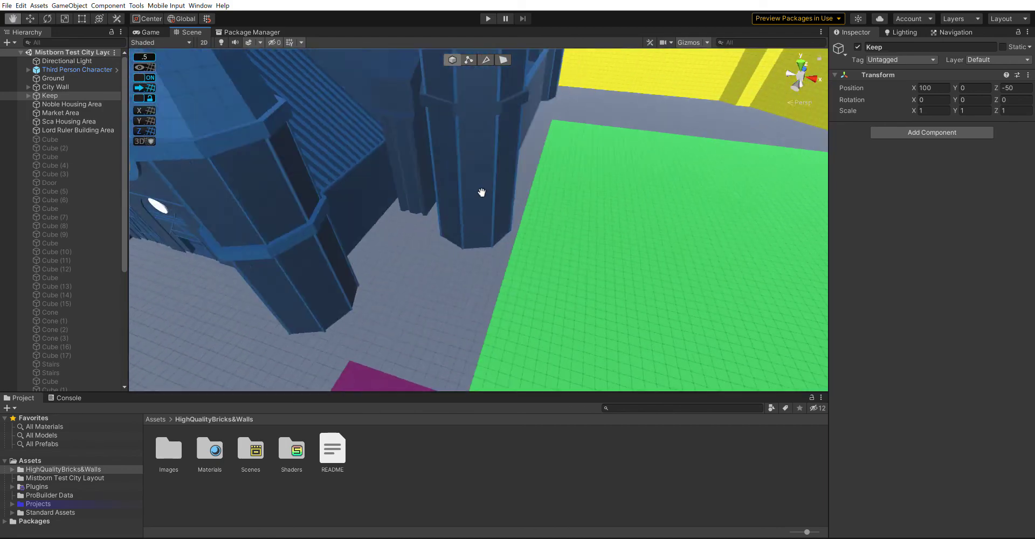
pyautogui.keyDown('alt'); pyautogui.moveTo(533, 157); pyautogui.dragTo(474, 83); pyautogui.keyUp('alt')
pyautogui.moveTo(647, 86); pyautogui.dragTo(458, 154, button='middle')
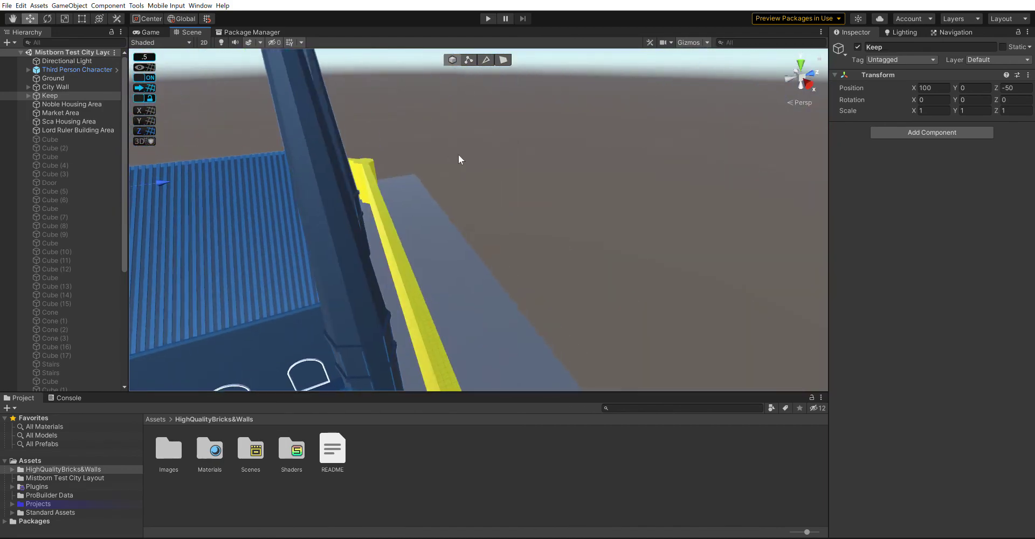
pyautogui.keyDown('alt'); pyautogui.moveTo(545, 116); pyautogui.dragTo(414, 159); pyautogui.keyUp('alt')
pyautogui.moveTo(553, 81); pyautogui.dragTo(409, 140, button='middle')
pyautogui.keyDown('alt'); pyautogui.moveTo(522, 86); pyautogui.dragTo(392, 30); pyautogui.keyUp('alt')
pyautogui.moveTo(701, 184); pyautogui.dragTo(572, 112, button='middle')
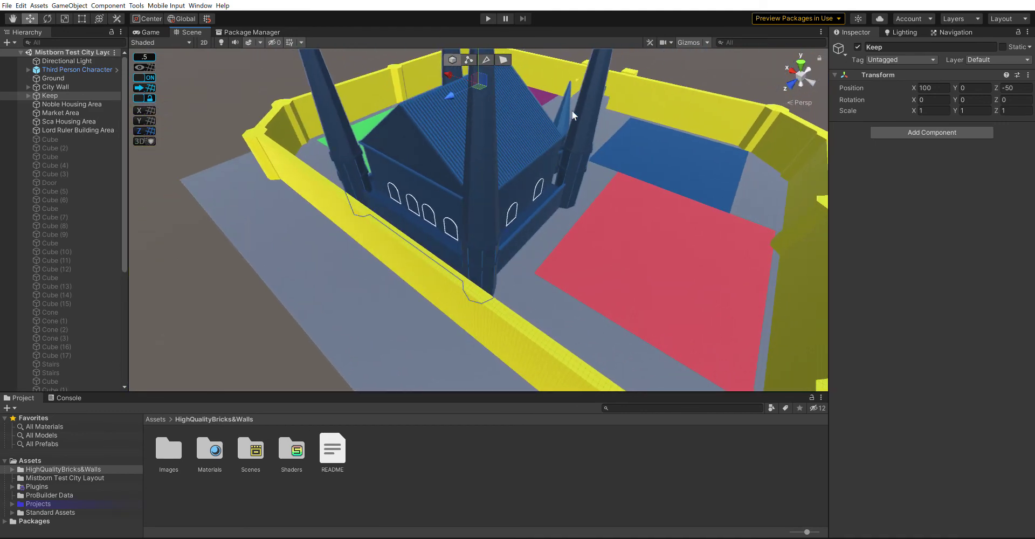
pyautogui.moveTo(572, 111); pyautogui.dragTo(490, 162, button='right')
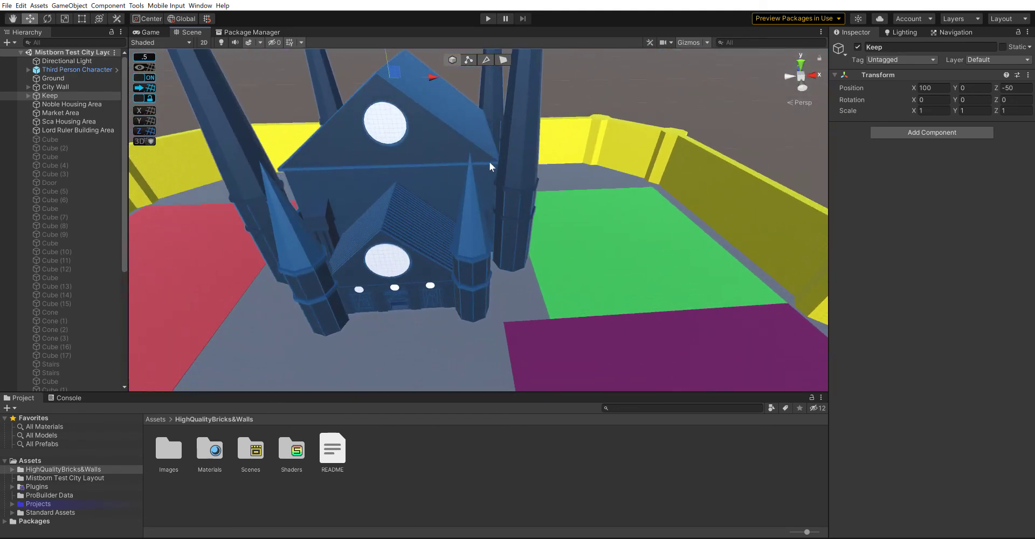
# Examine the keep's front gables, spired entrance towers and tall corner towers from several angles.
pyautogui.scroll(3, 490, 162)
pyautogui.moveTo(490, 157); pyautogui.dragTo(567, 145, button='middle')
pyautogui.moveTo(520, 148); pyautogui.dragTo(541, 131, button='right')
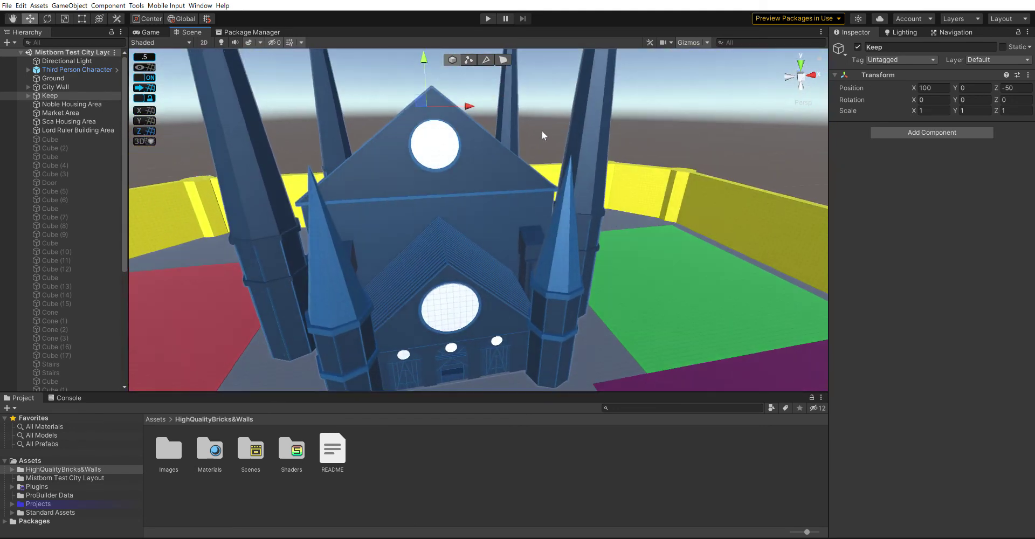
pyautogui.moveTo(543, 135); pyautogui.dragTo(652, 145, button='middle')
pyautogui.moveTo(555, 144); pyautogui.dragTo(648, 169, button='right')
pyautogui.moveTo(532, 161); pyautogui.dragTo(537, 161, button='middle')
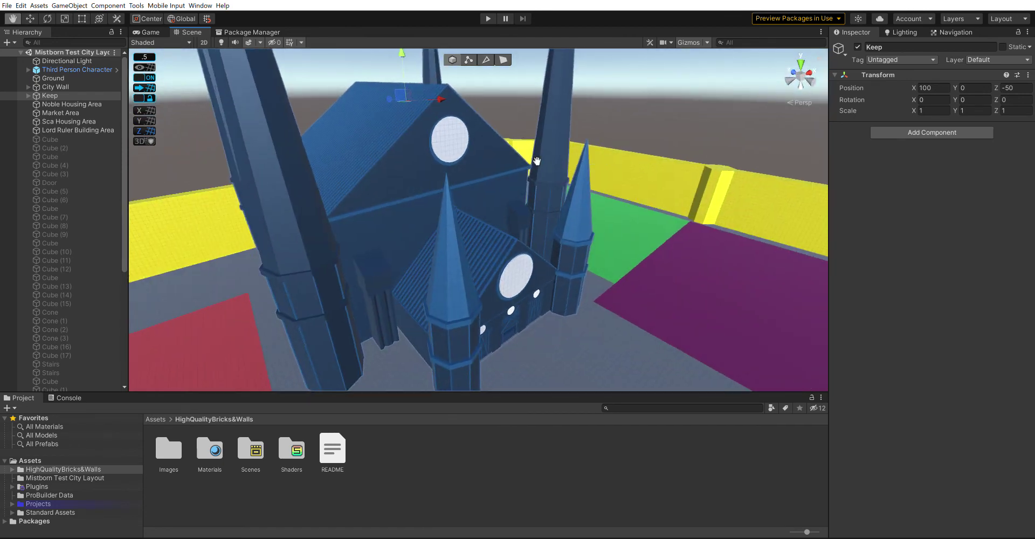
pyautogui.moveTo(537, 161); pyautogui.dragTo(651, 170, button='right')
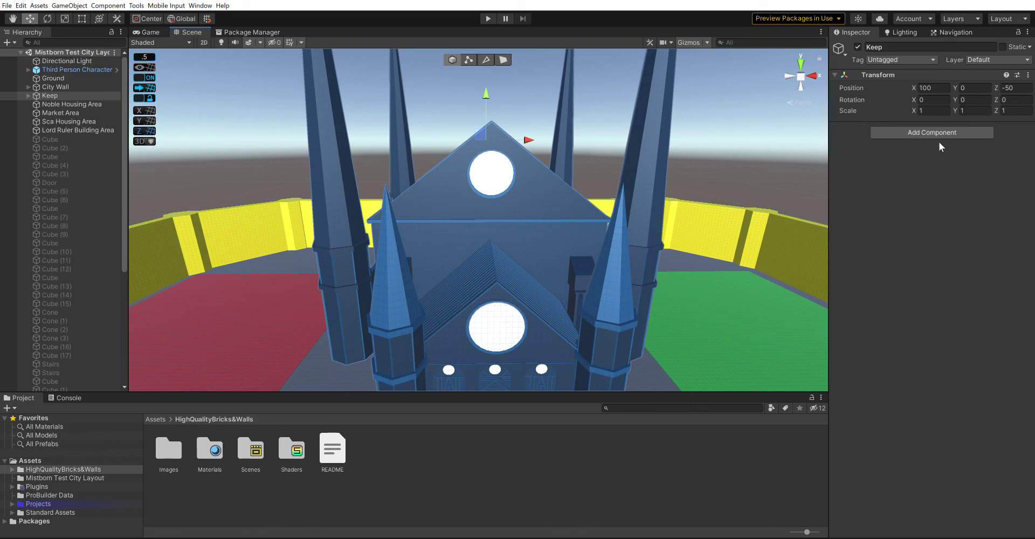